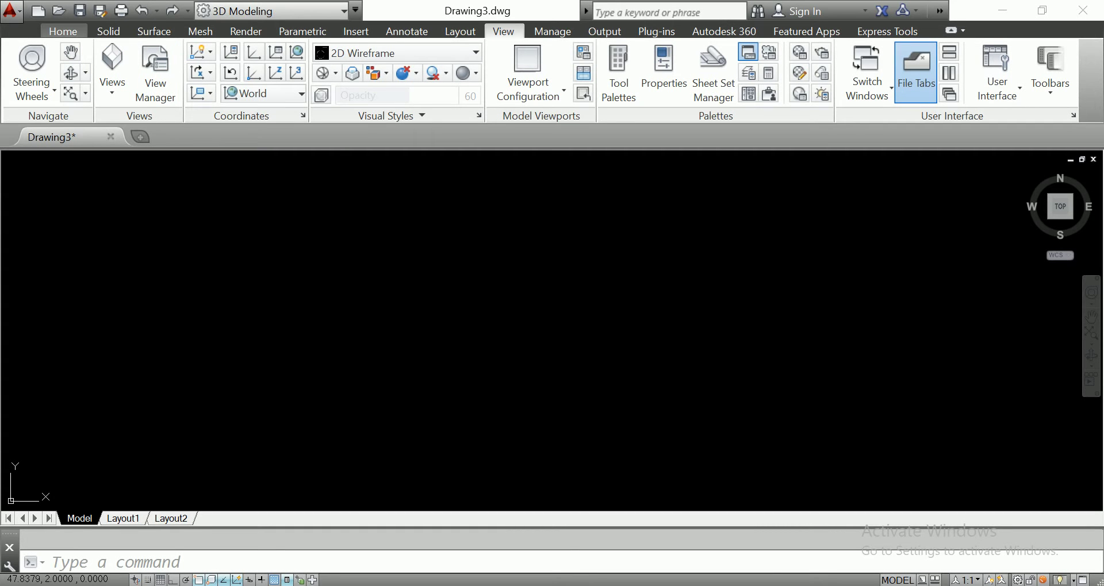
Switch the view to the Front preset, then start the LINE command from the Home tab.
left_click(62, 31)
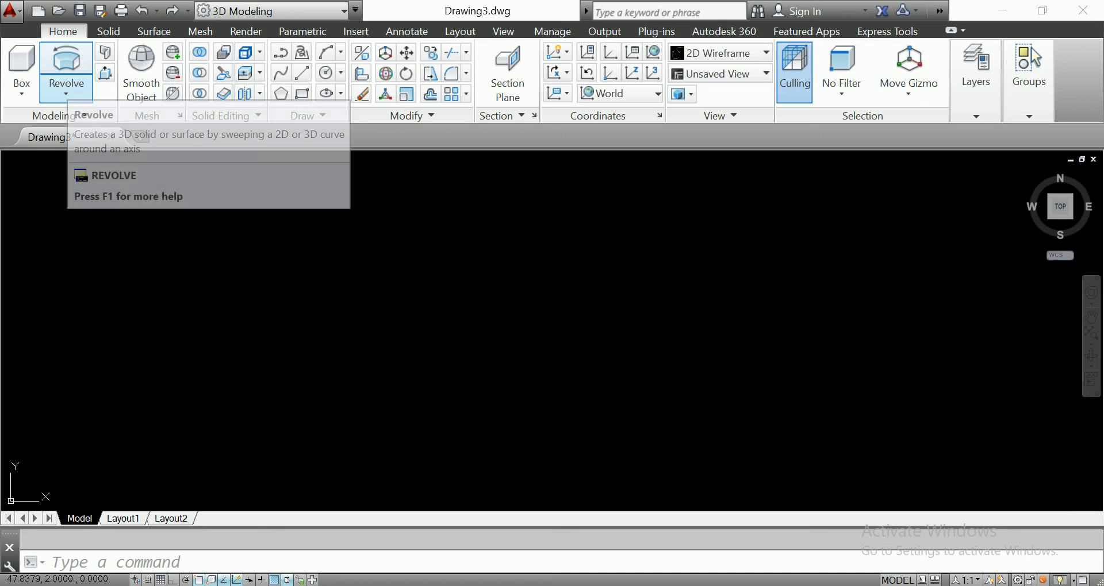
left_click(453, 294)
left_click(270, 260)
left_click(503, 31)
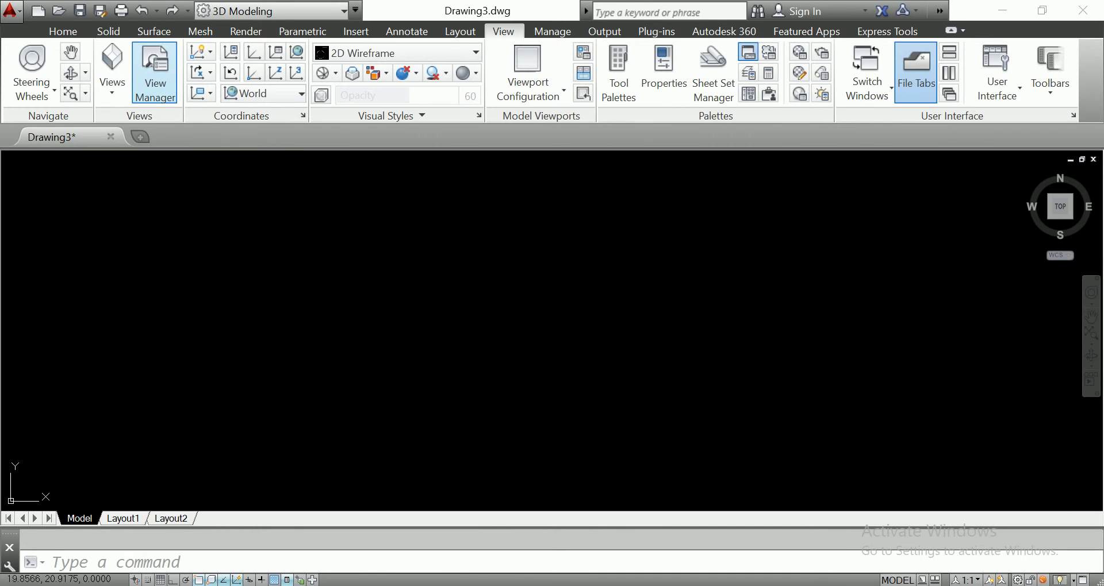
left_click(112, 80)
left_click(127, 188)
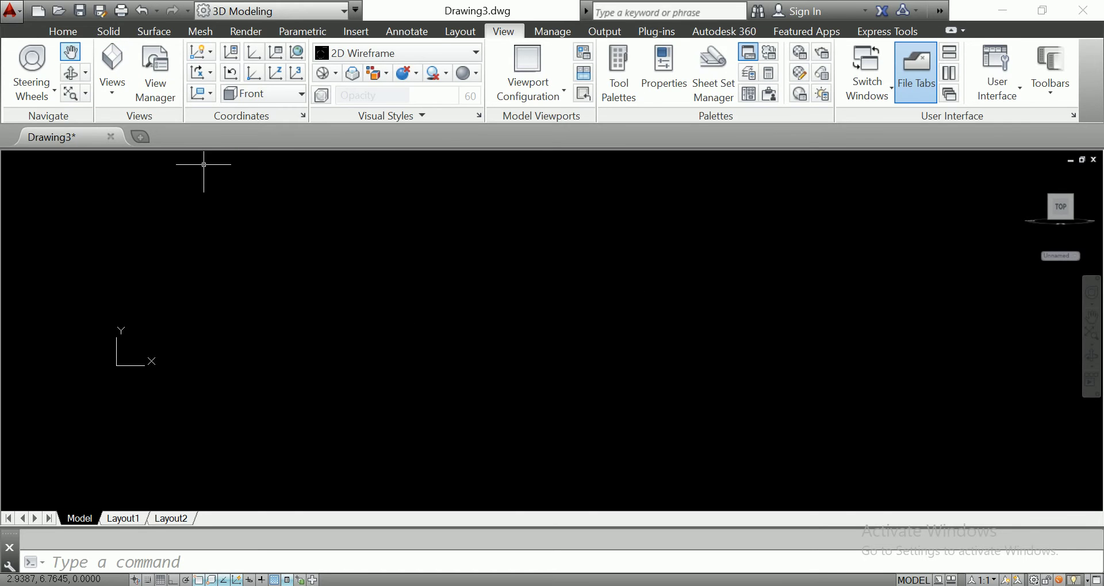
left_click(63, 31)
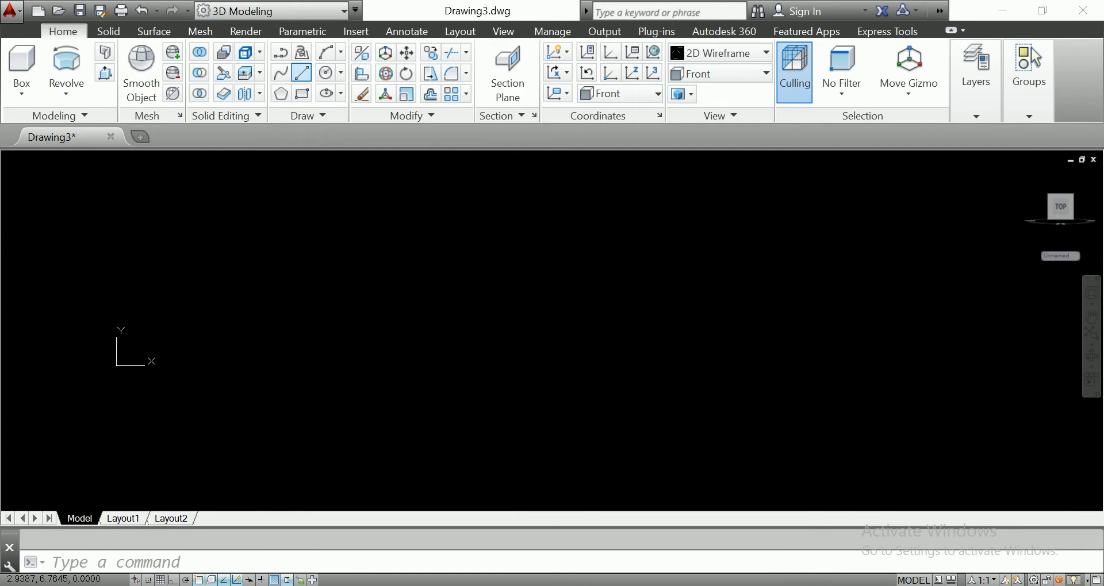
left_click(302, 73)
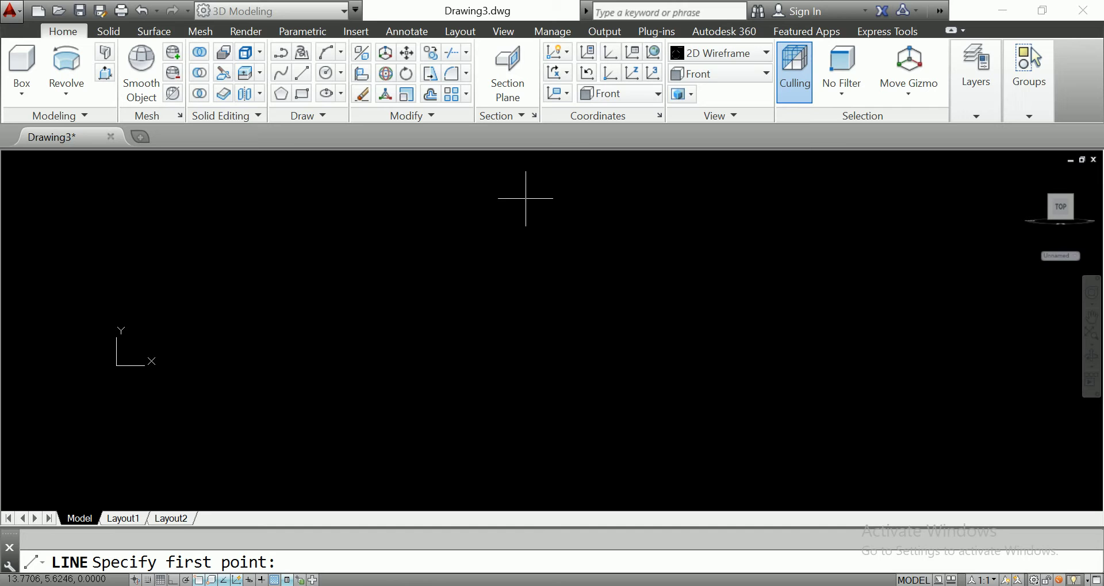
Draw a 400-unit horizontal line with Ortho turned on.
left_click(380, 338)
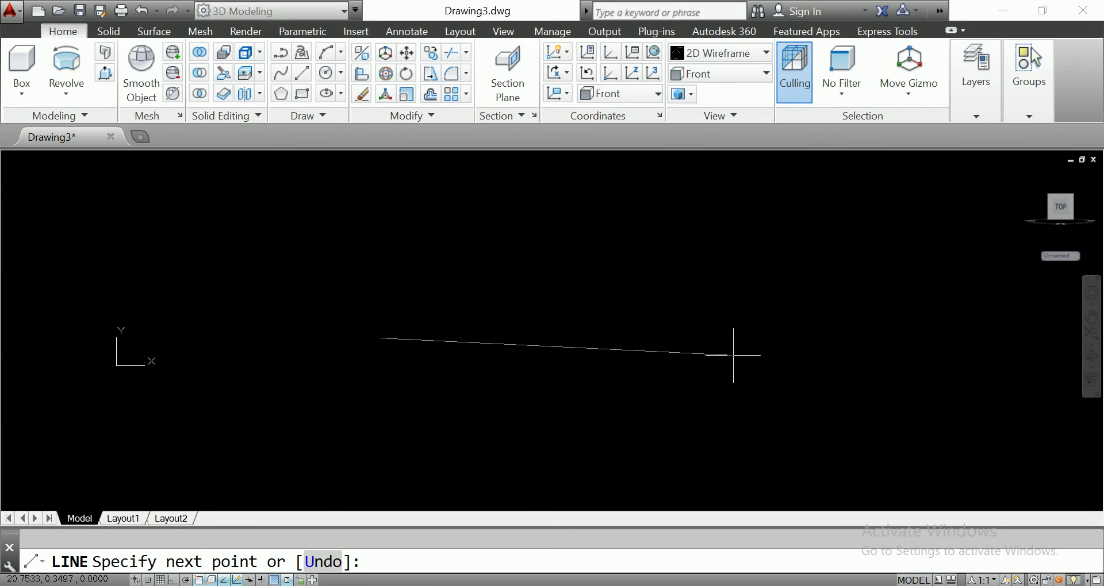
key("F8")
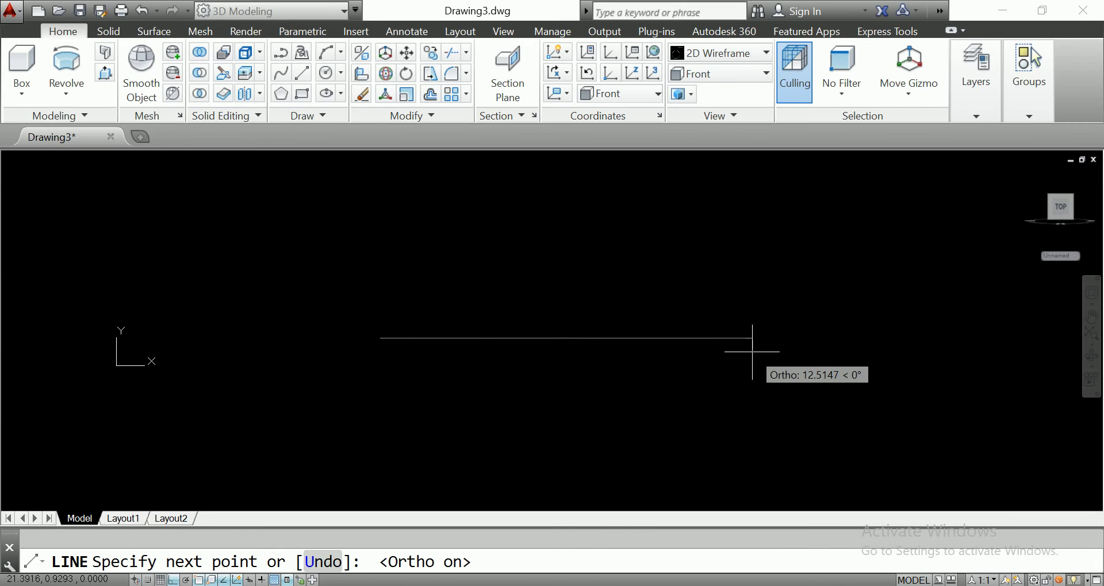
type("400")
key("Return")
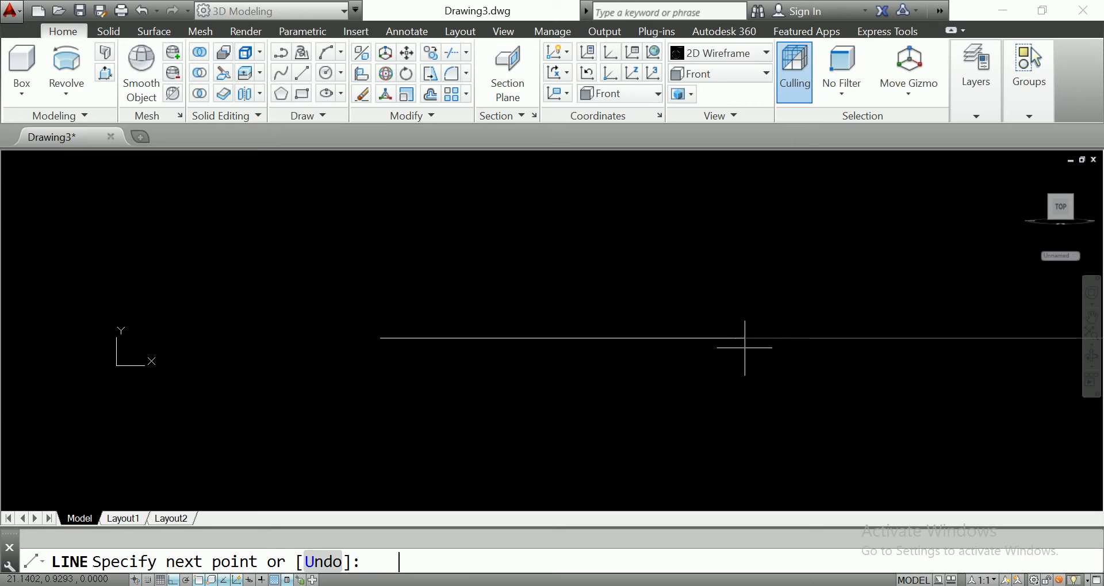
right_click(765, 338)
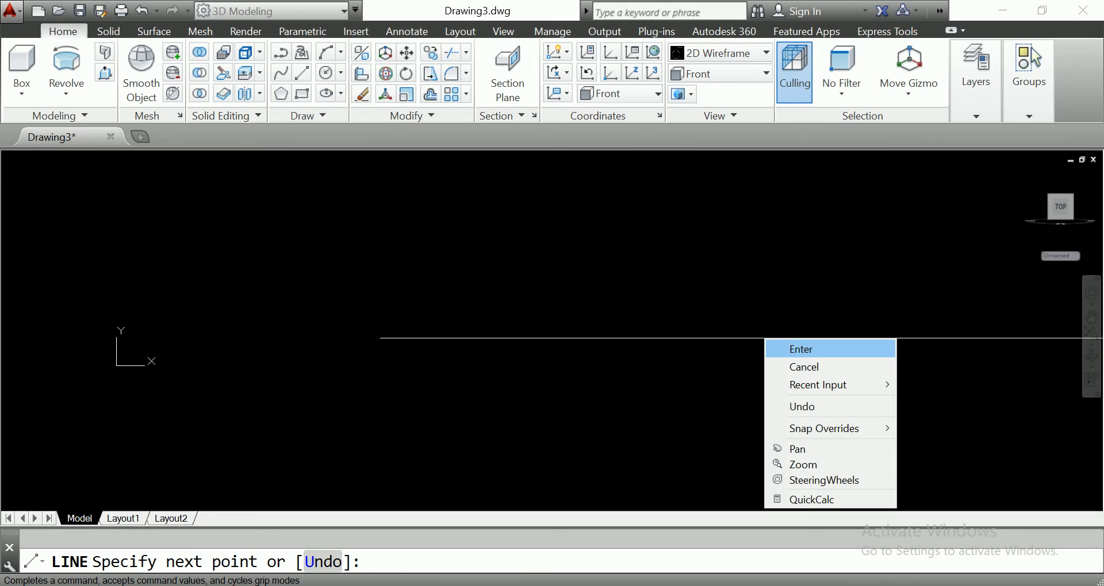
left_click(801, 349)
Select the line to check its length and regenerate the display with RE.
left_click(747, 345)
left_click(747, 348)
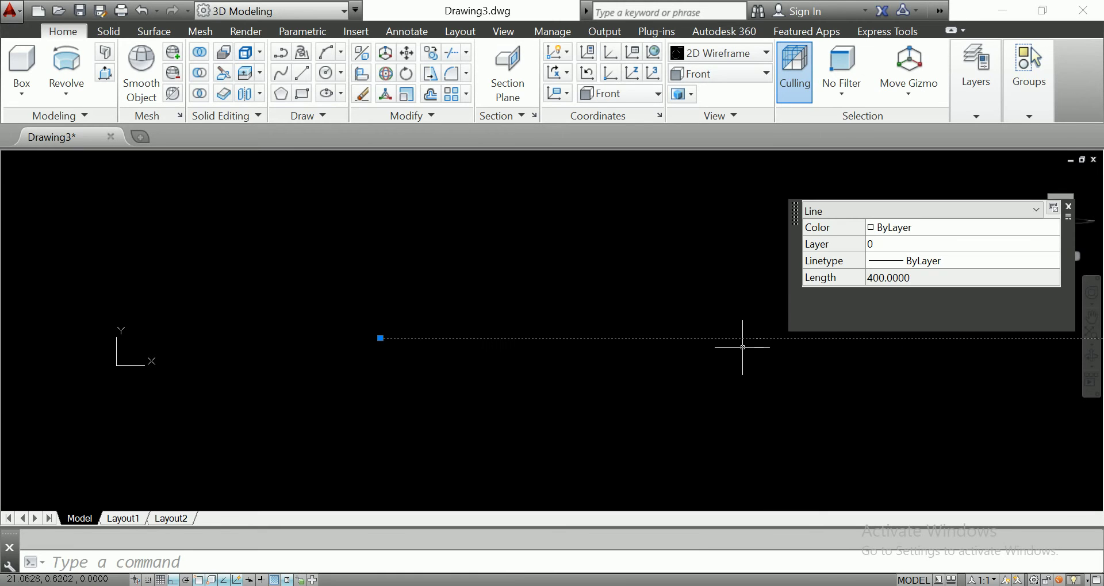
type("RE")
key("Return")
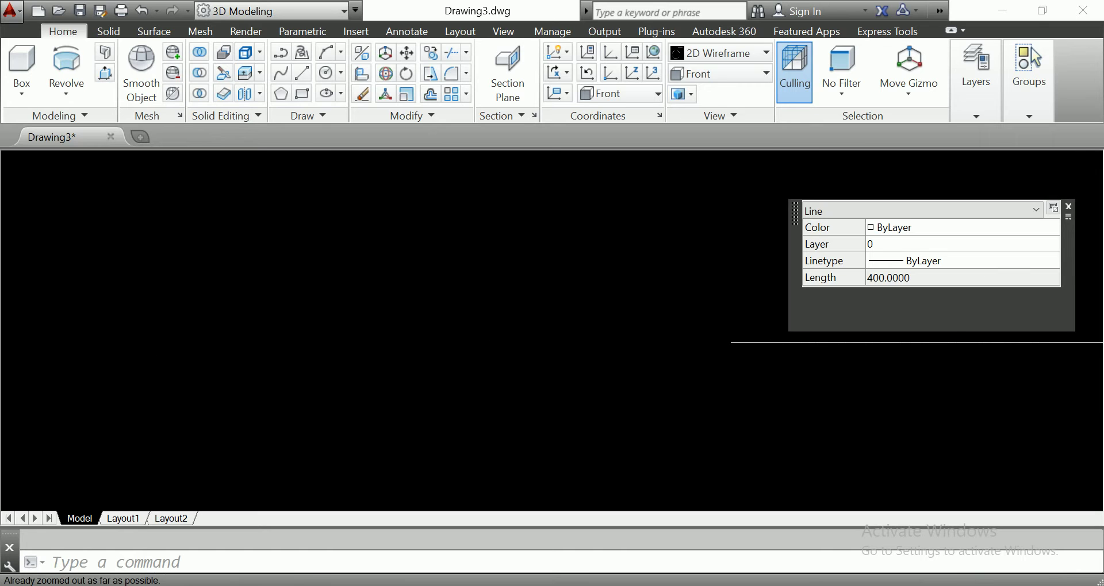
scroll(514, 300, "down", 5)
type("RE")
key("Return")
scroll(575, 379, "up", 2)
middle_click_drag(575, 379, 495, 380)
scroll(379, 374, "up", 4)
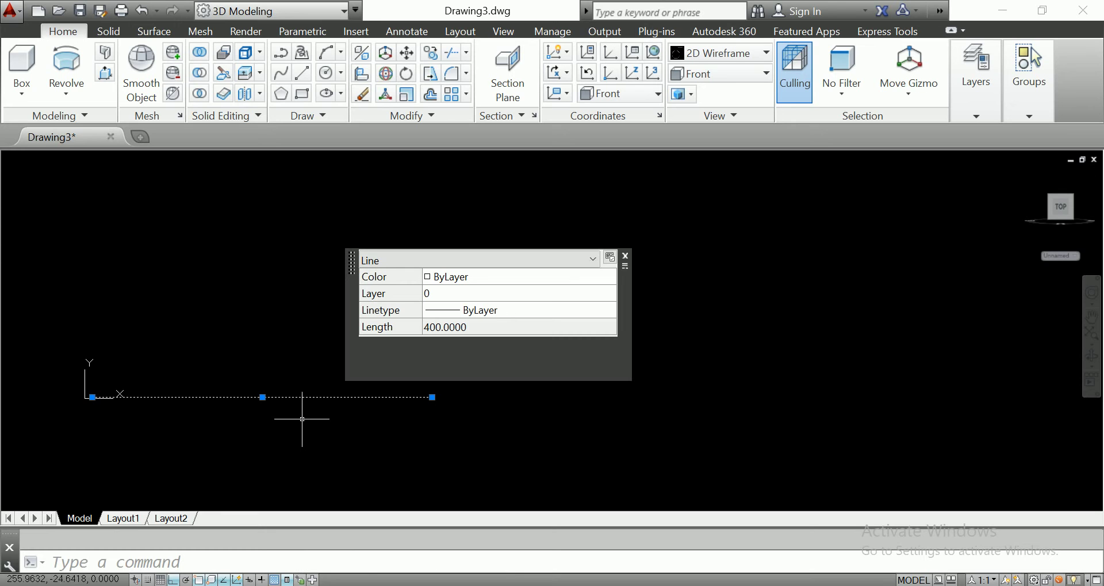
Move the line to the right and pan so it sits centred in the view.
type("m")
key("Return")
left_click(344, 431)
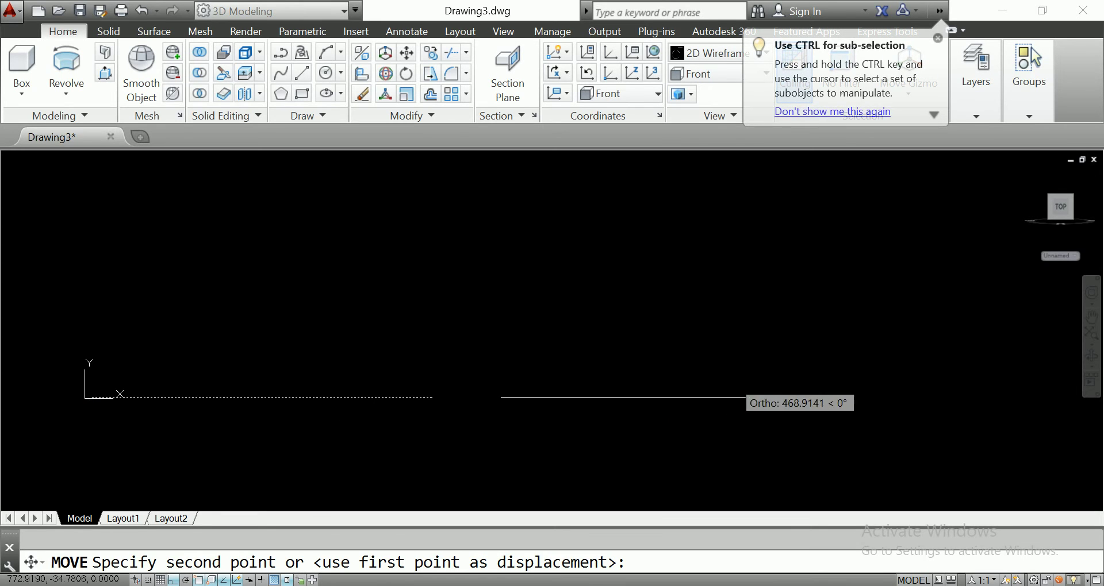
left_click(746, 397)
middle_click_drag(788, 296, 476, 316)
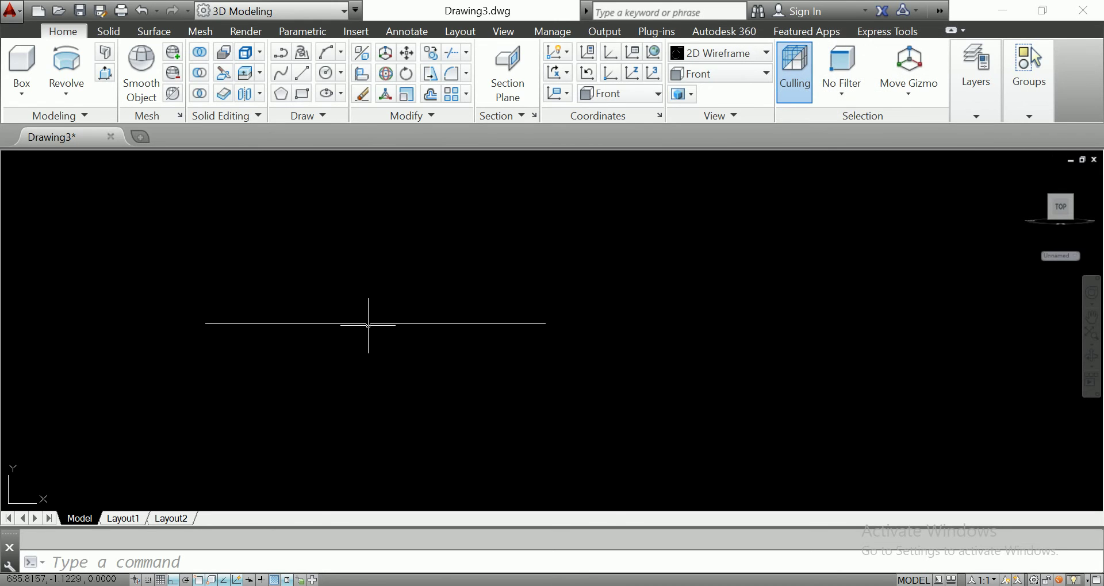
middle_click_drag(313, 256, 320, 292)
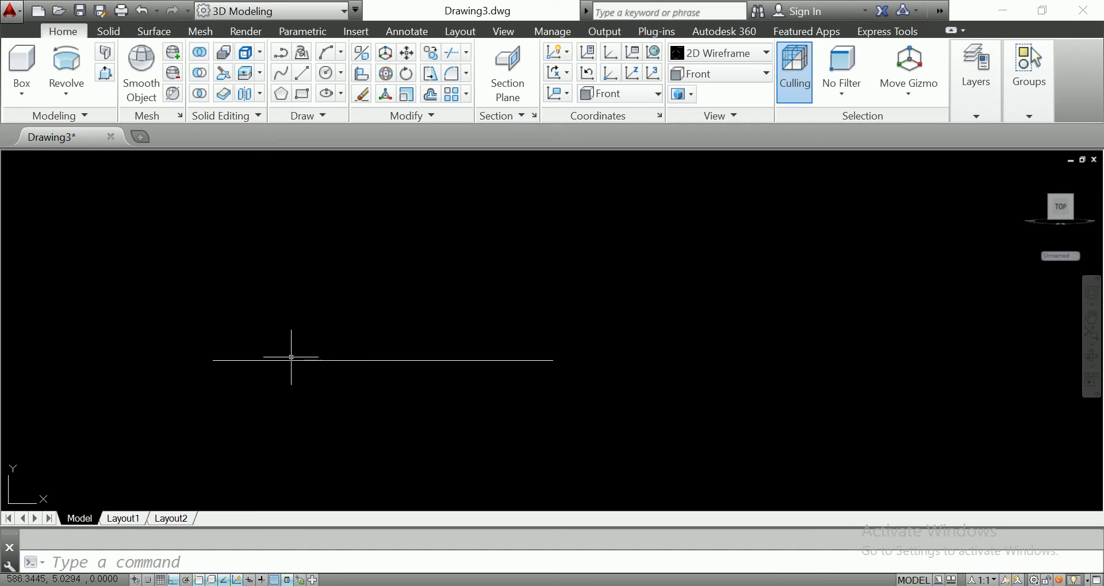
left_click(326, 72)
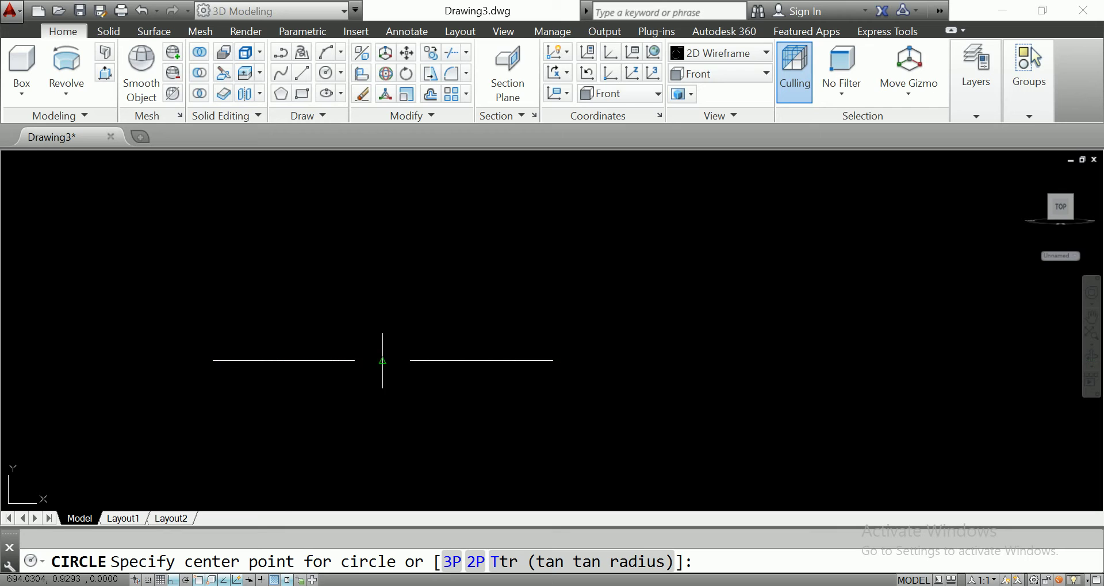
Draw a circle of diameter 380 centred on the line's midpoint.
left_click(383, 361)
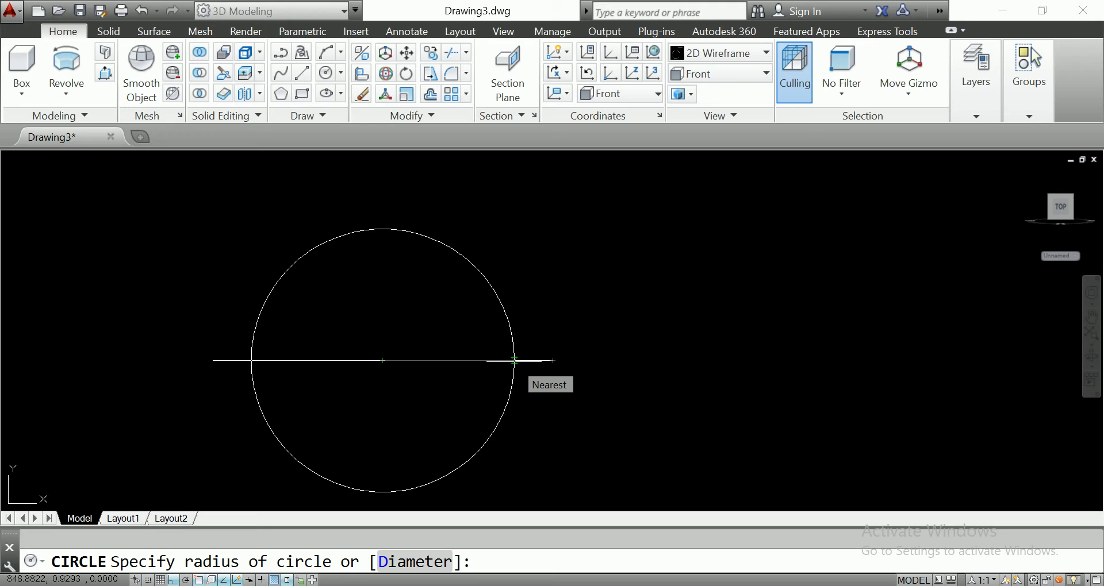
type("D")
key("Return")
type("380")
key("Return")
Pan the view and start a second circle centred on the line.
middle_click_drag(493, 271, 490, 281)
middle_click_drag(362, 227, 389, 234)
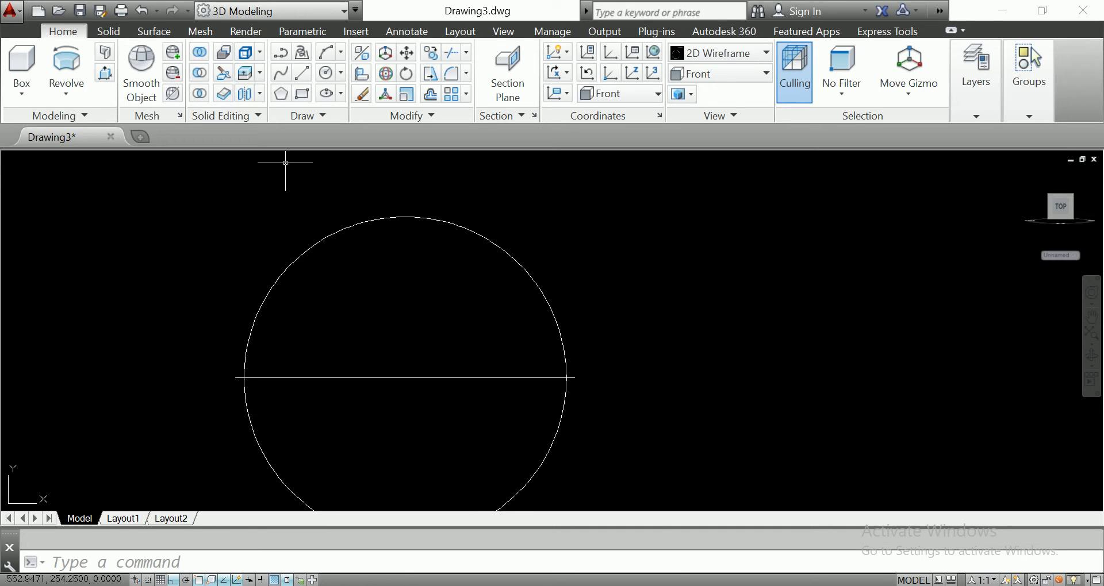
left_click(326, 73)
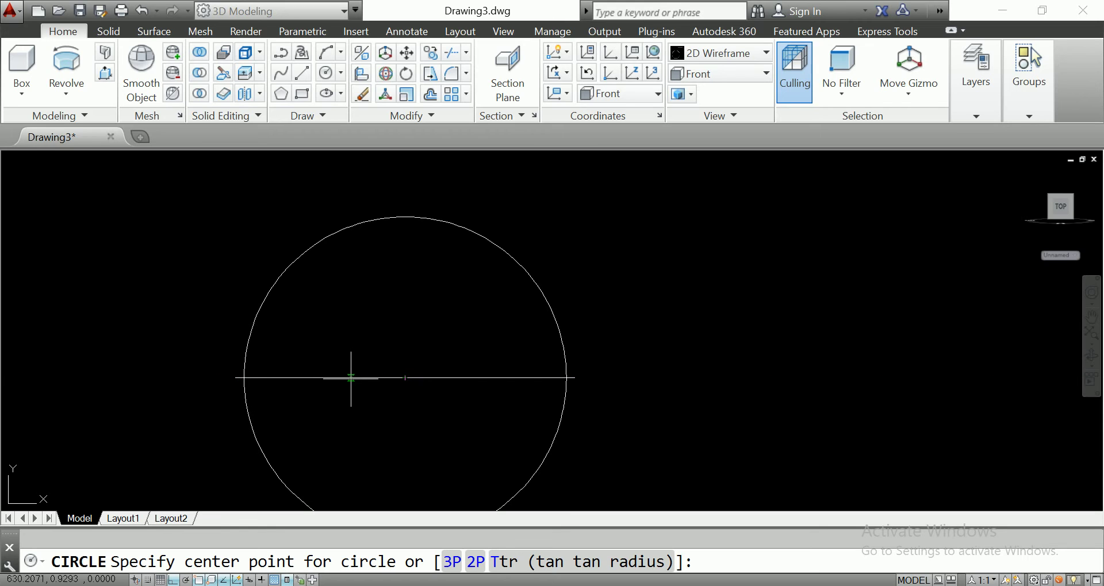
left_click(328, 378)
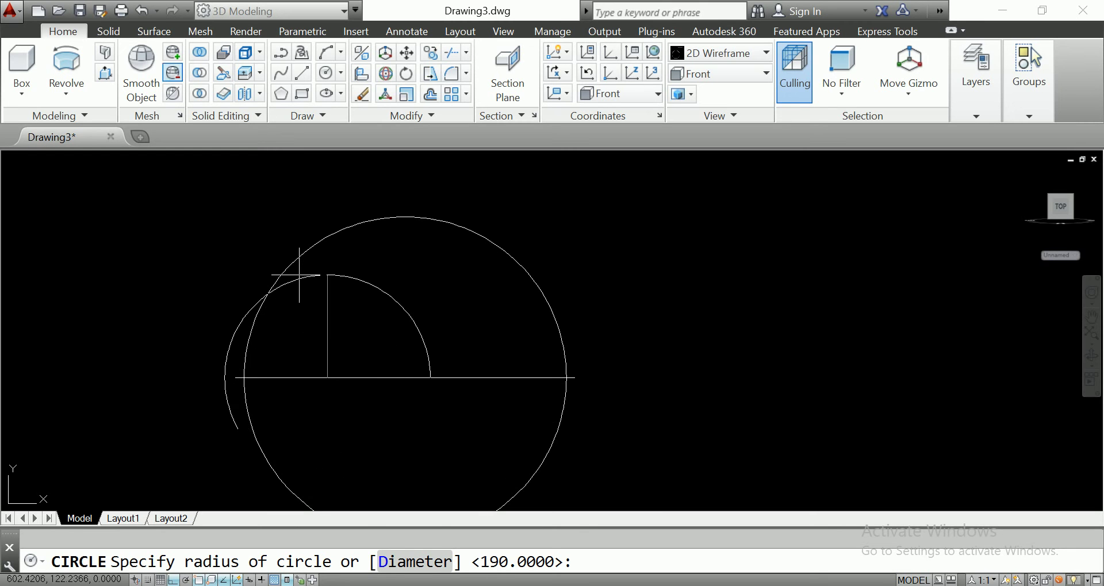
Draw a circle on the line's left part and set its diameter to 220 in Quick Properties.
left_click(326, 73)
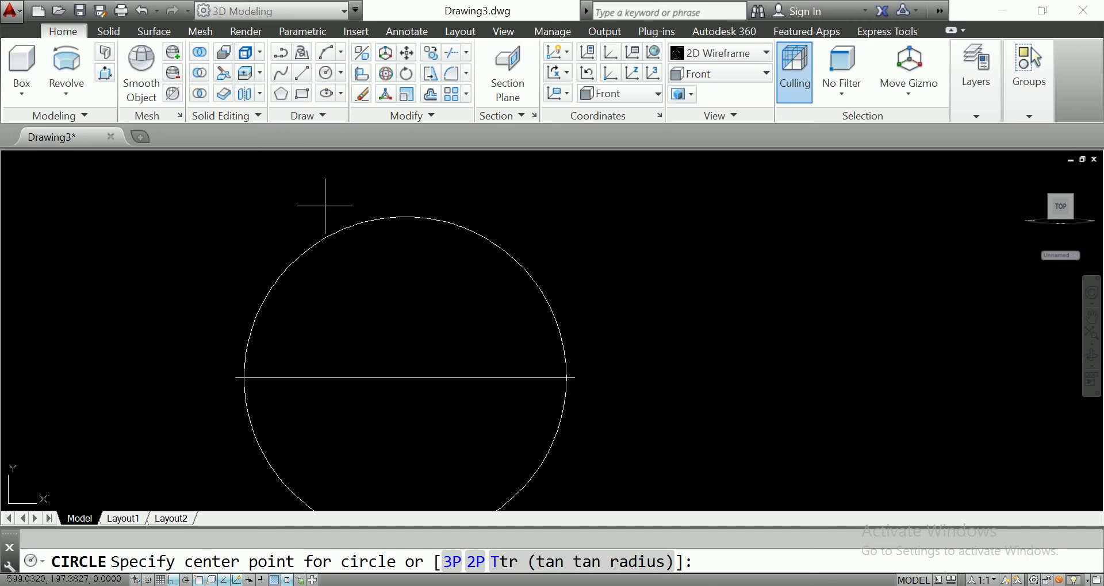
left_click(294, 378)
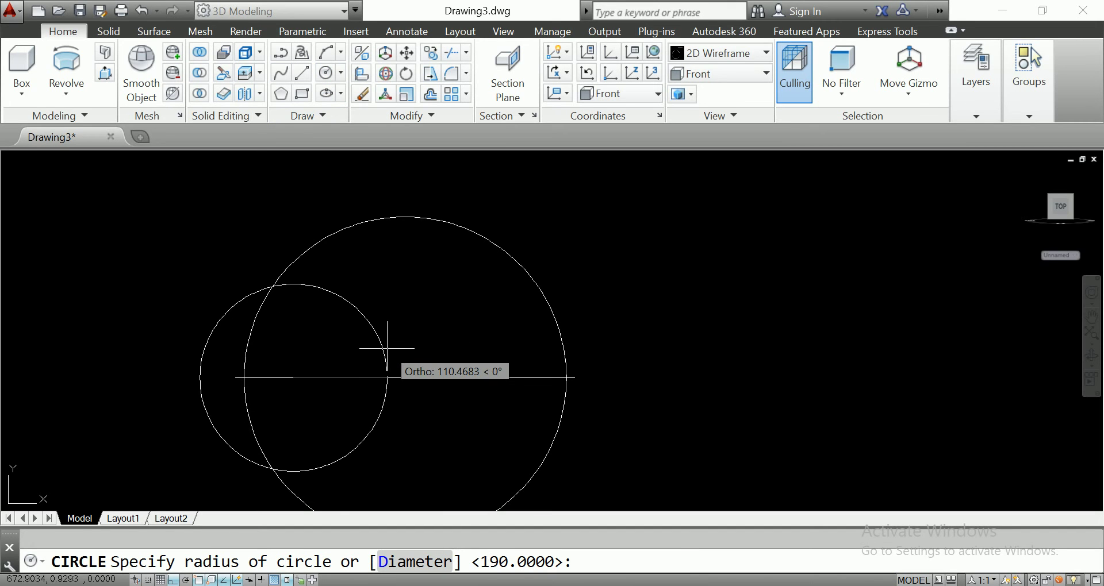
left_click(387, 349)
left_click(387, 348)
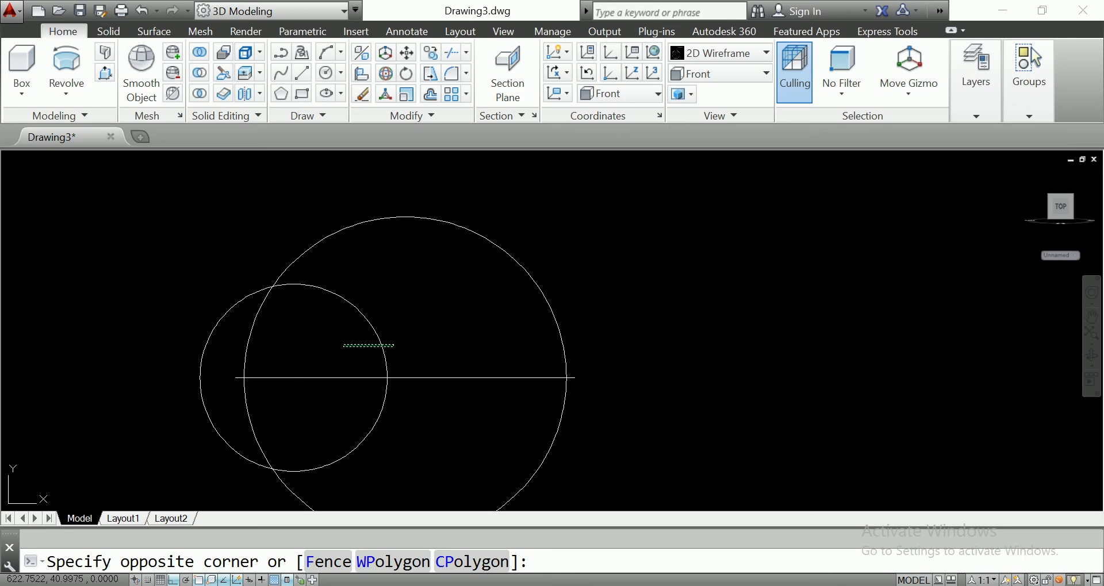
left_click(369, 341)
left_click(492, 314)
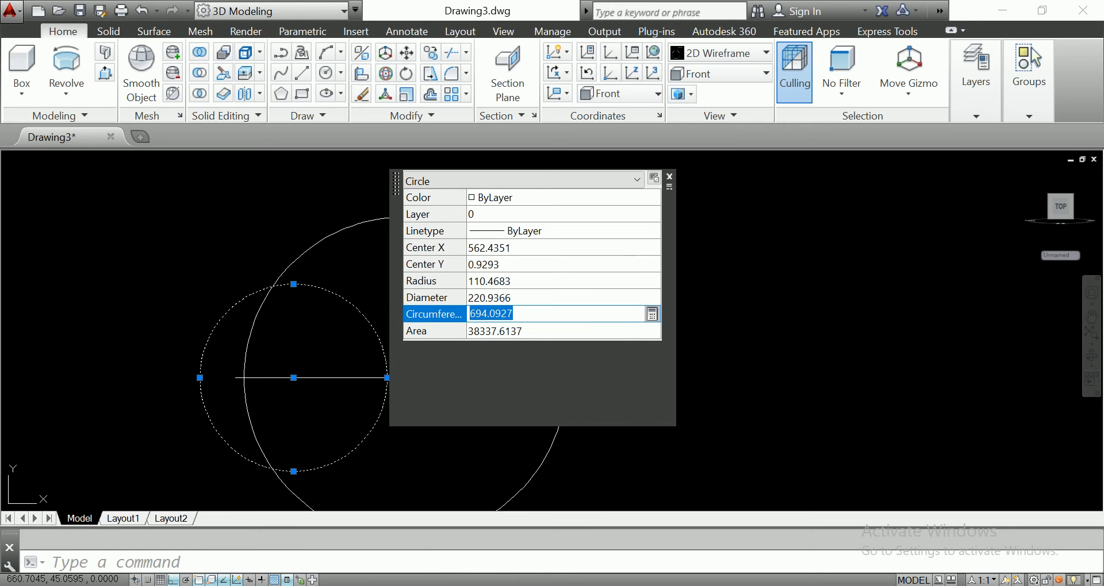
left_click(492, 297)
type("22")
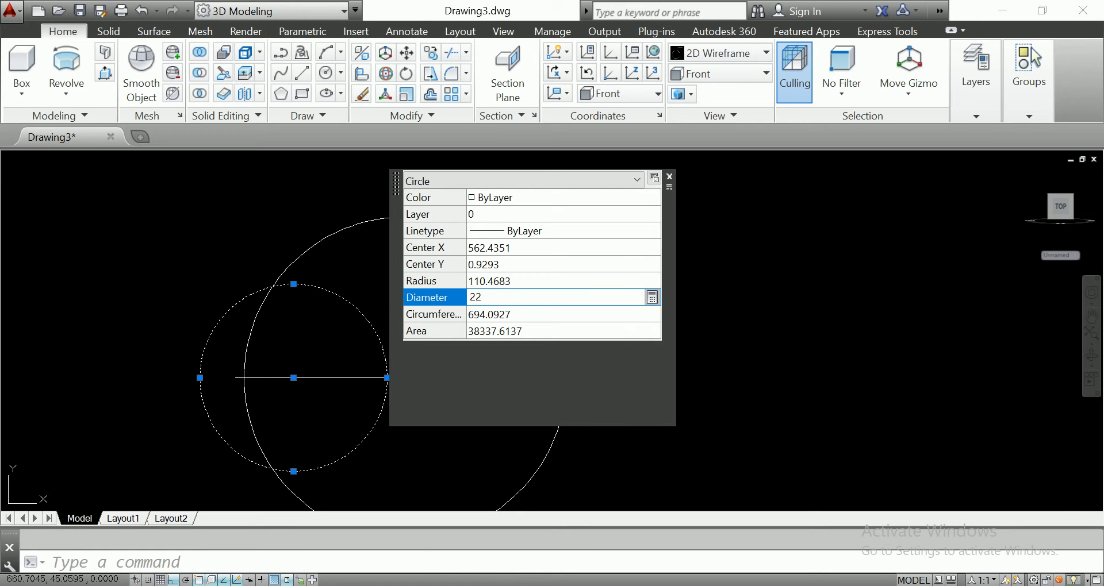
type("0")
key("Tab")
Deselect, then reselect the small circle to verify its 220 diameter.
left_click(767, 367)
left_click(739, 353)
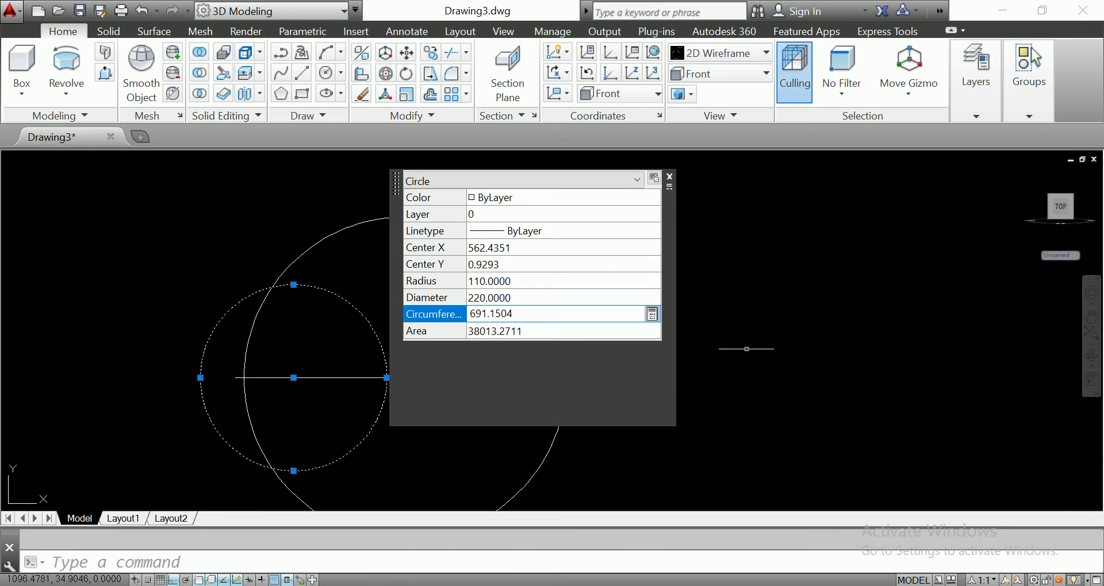
key("Escape")
scroll(424, 317, "down", 1)
scroll(425, 317, "down", 2)
scroll(400, 306, "up", 2)
left_click(367, 289)
left_click(336, 286)
left_click(337, 287)
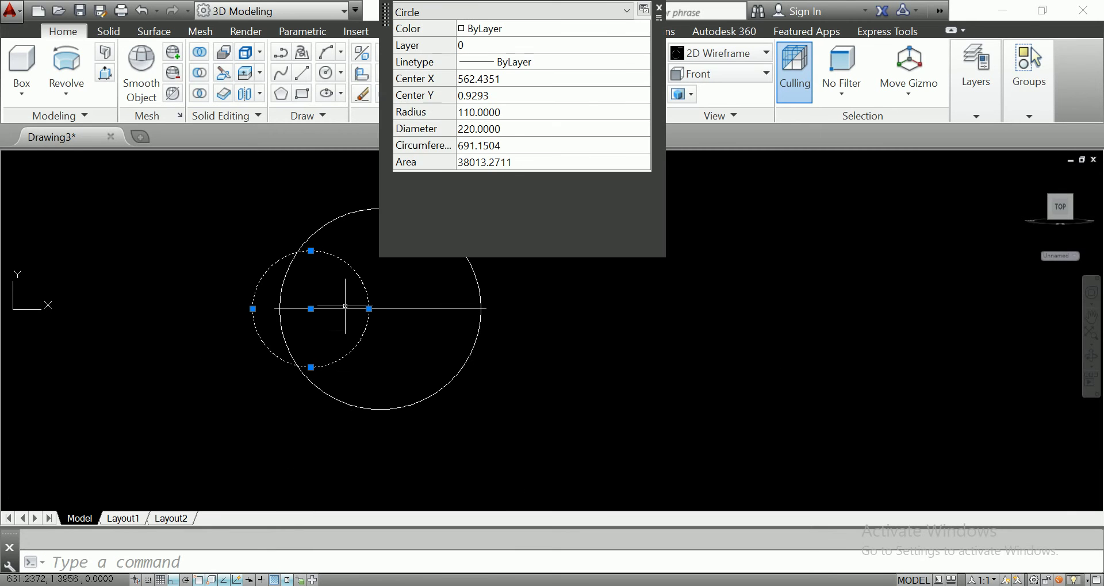
key("Escape")
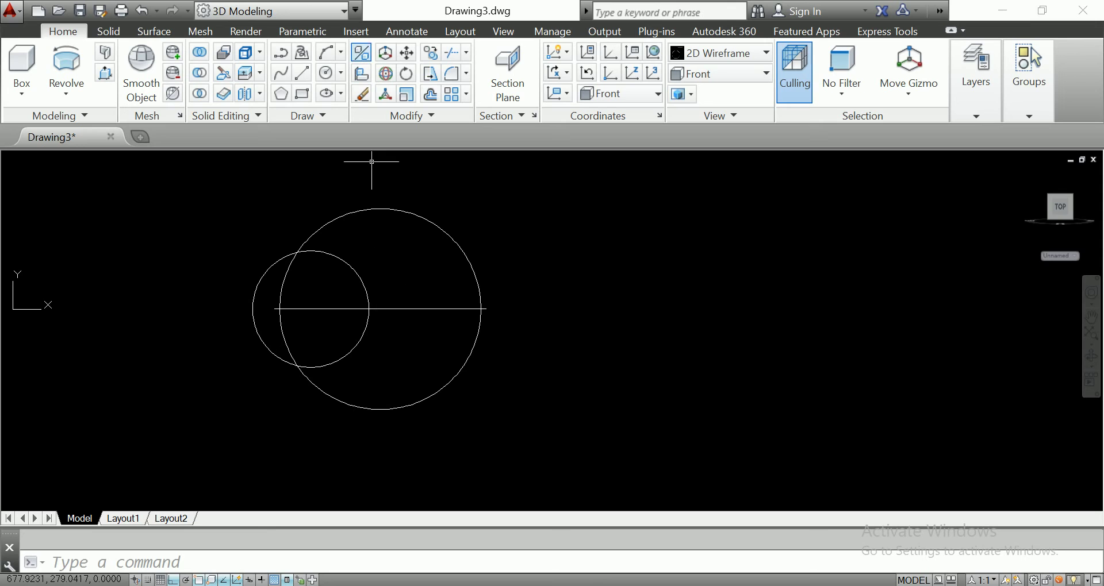
Polar-array the 220 circle around the large circle's centre with the default six items.
left_click(466, 93)
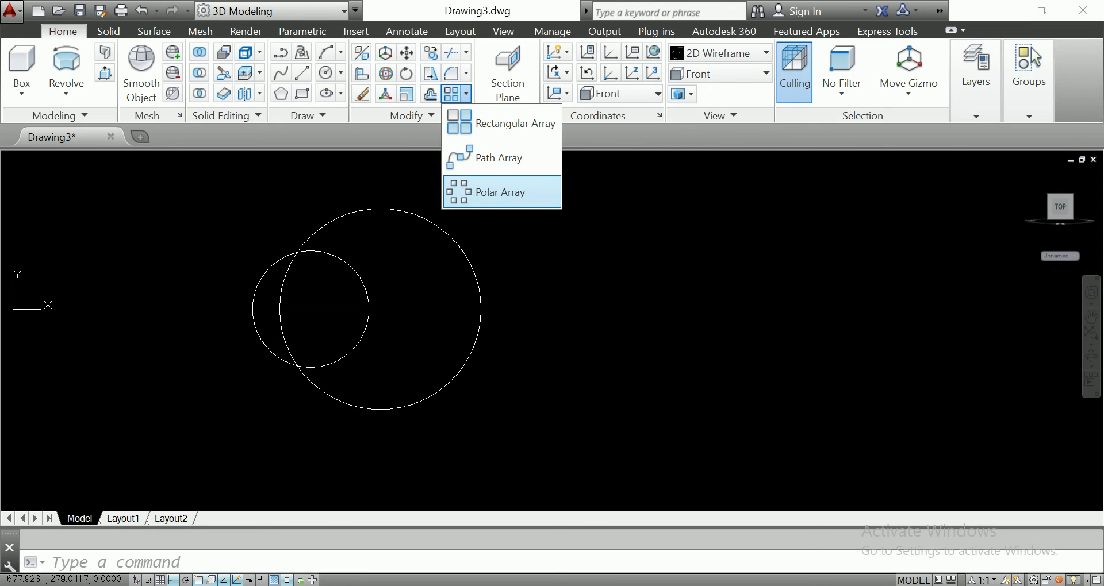
left_click(497, 184)
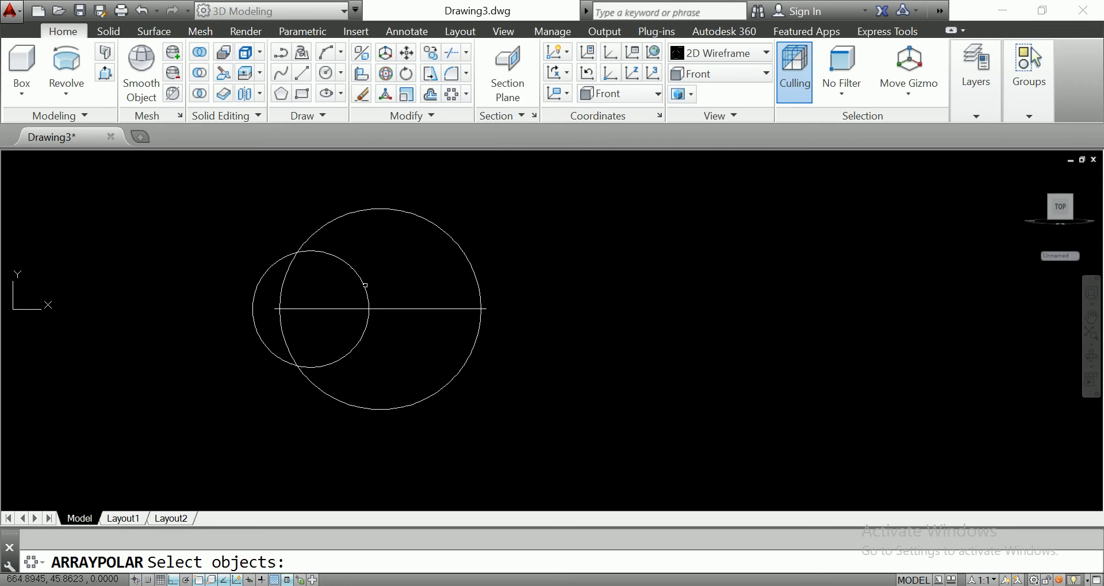
left_click(363, 284)
key("Return")
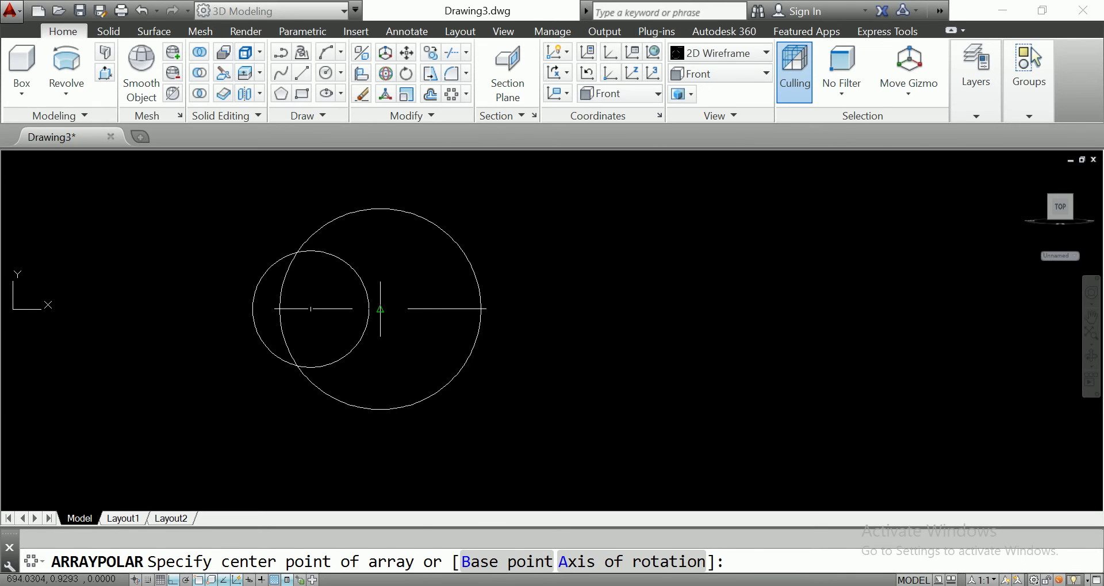
left_click(380, 309)
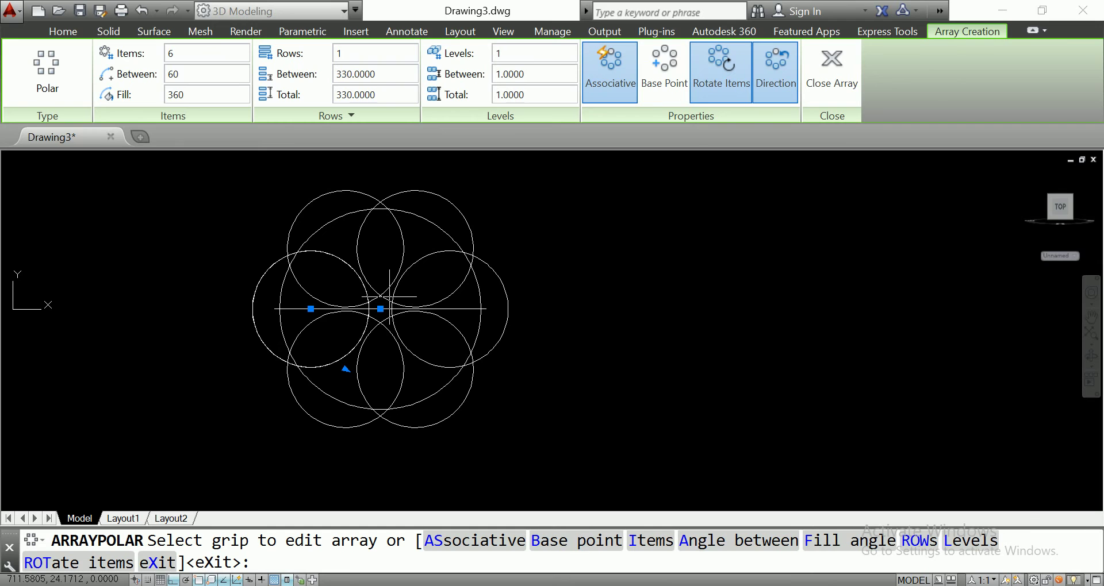
scroll(386, 238, "up", 2)
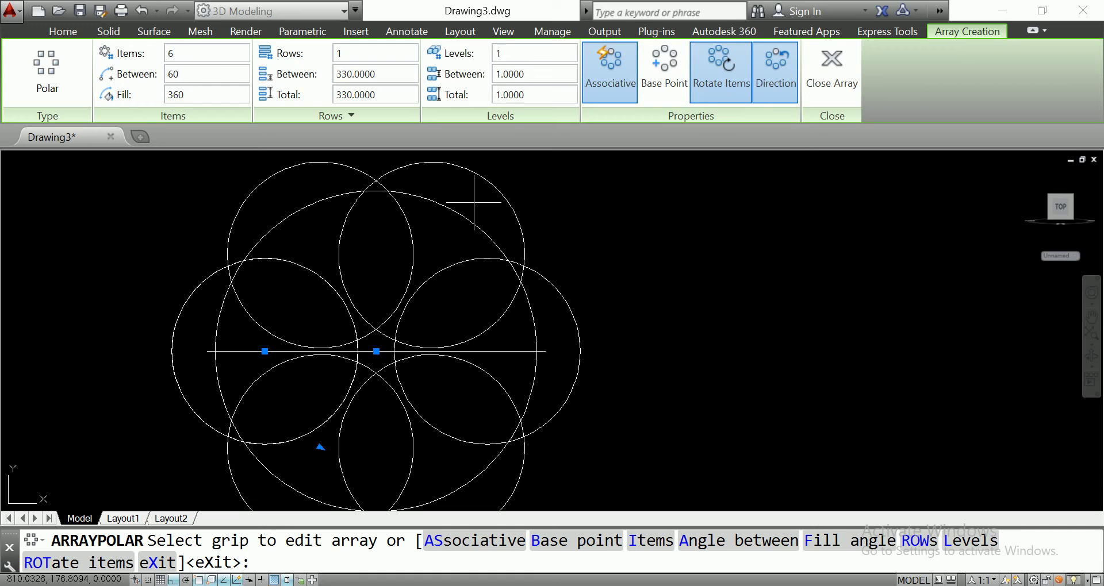
key("Return")
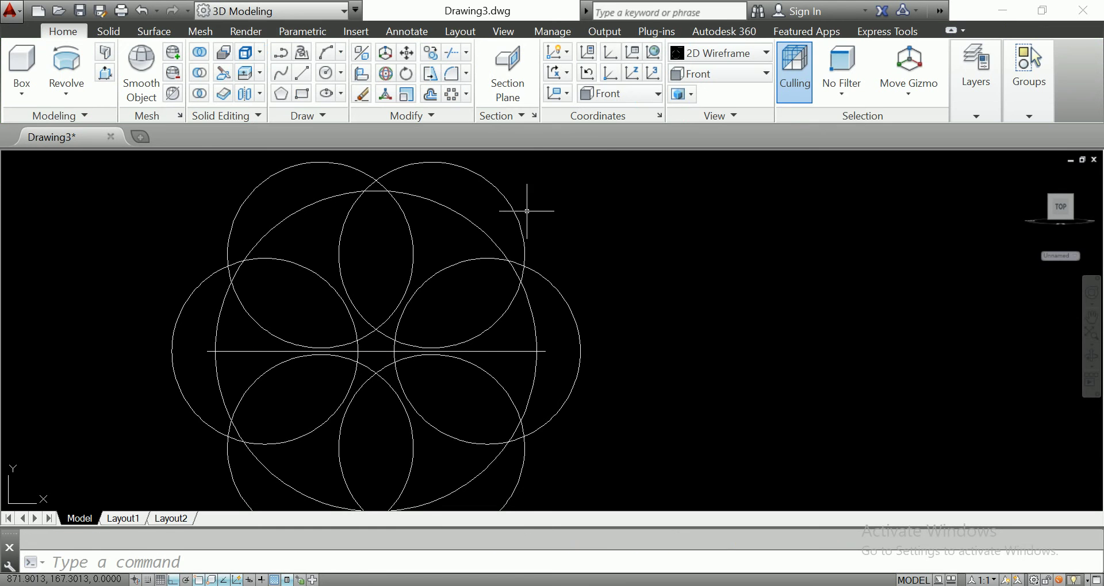
Reduce the polar array to 5 items.
left_click(517, 205)
left_click(508, 207)
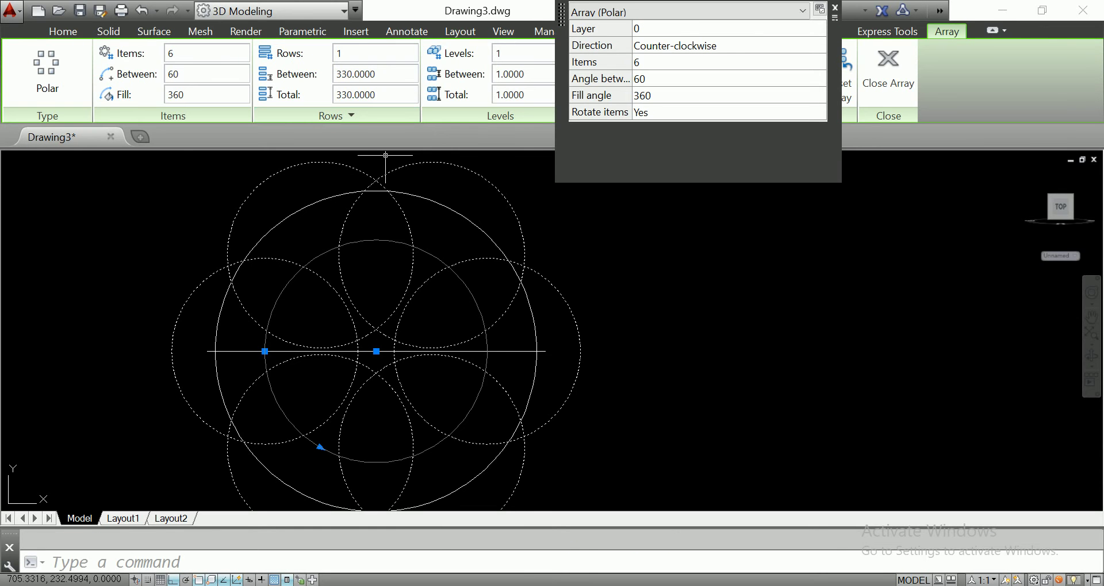
type("5")
key("Return")
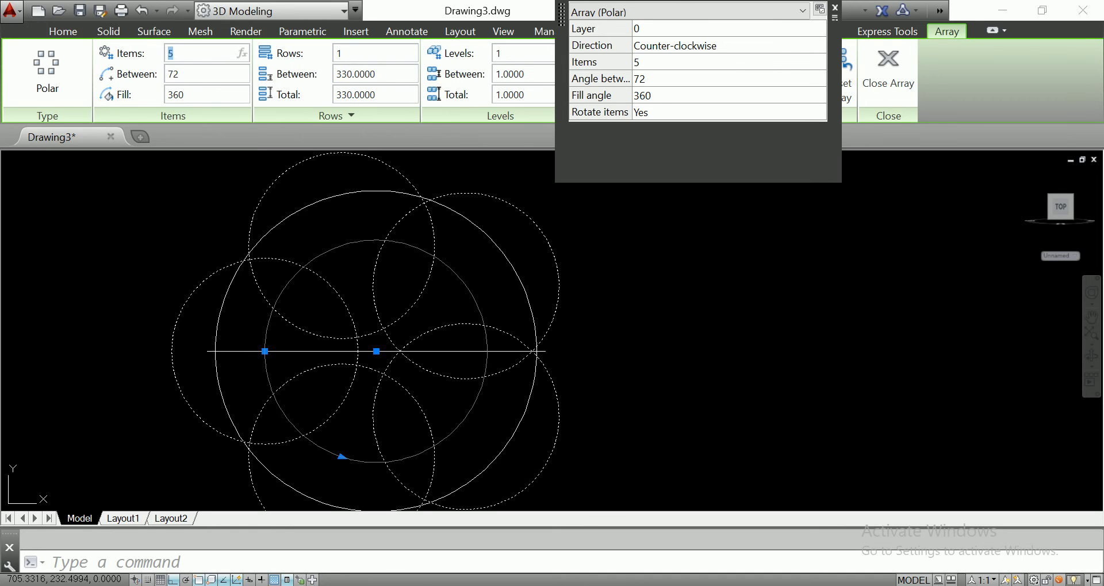
key("Escape")
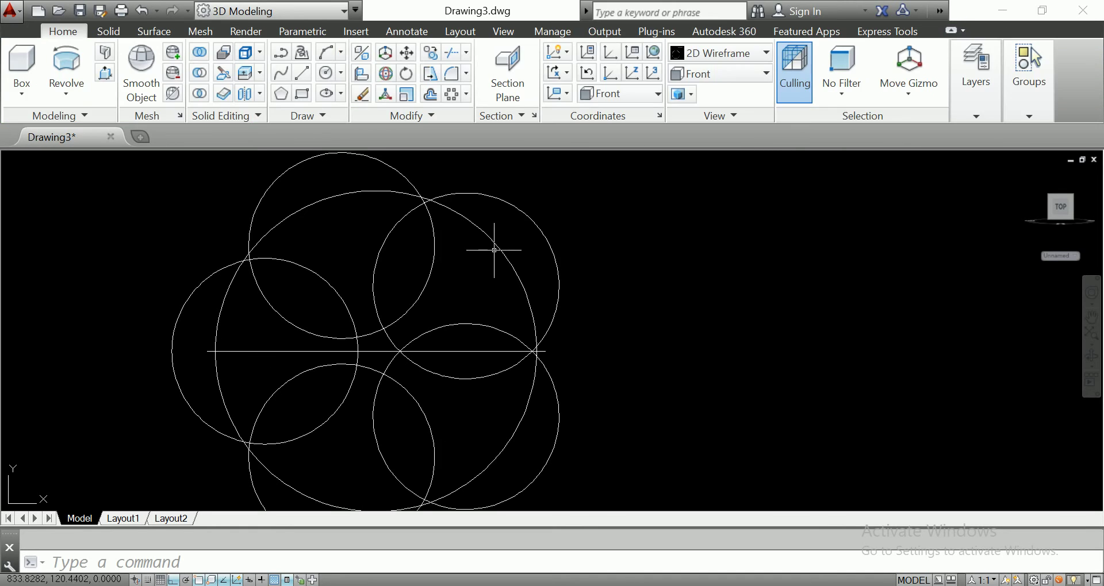
Delete the large 380-diameter circle.
left_click(505, 251)
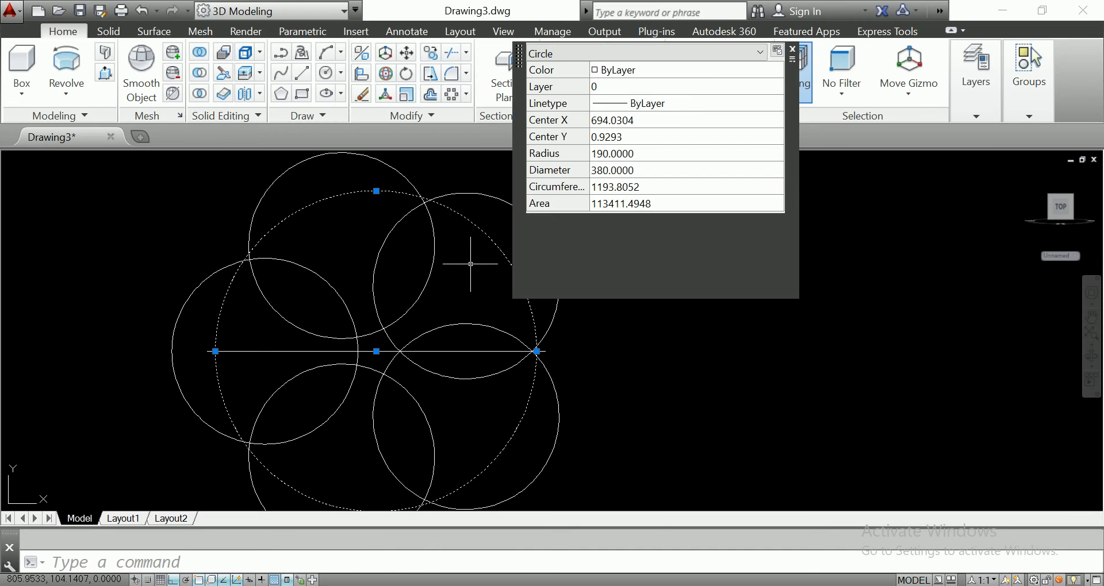
key("Delete")
scroll(356, 263, "down", 2)
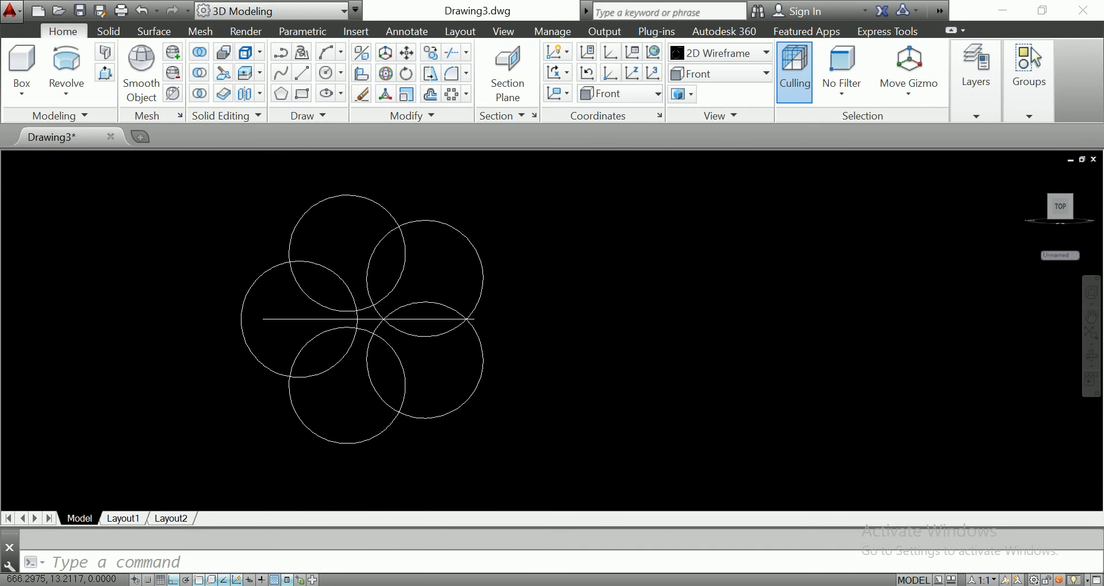
scroll(364, 304, "up", 2)
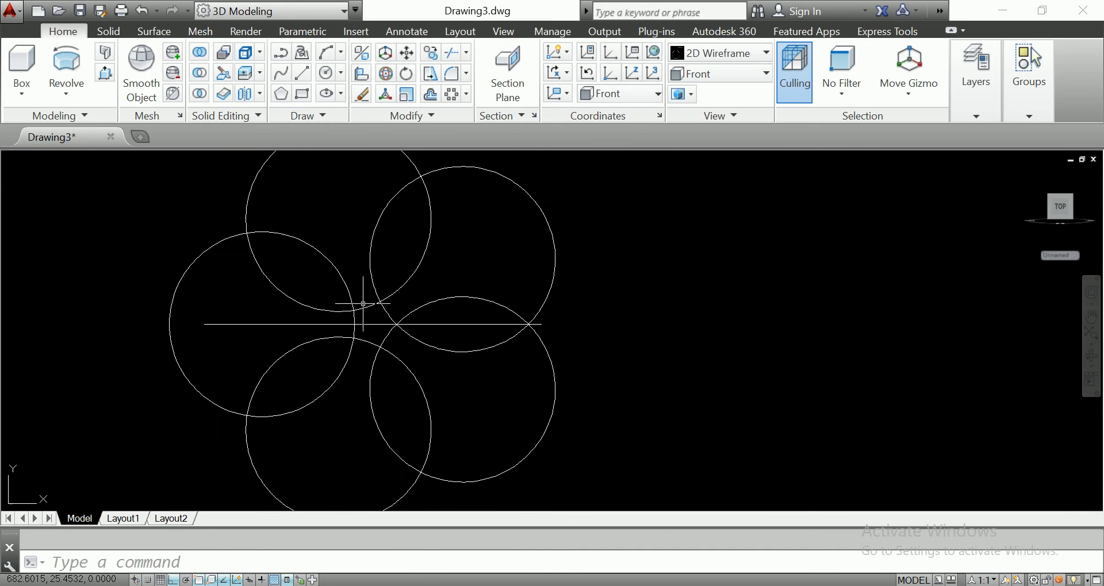
Stretch both endpoints of the horizontal line outward past the circles.
scroll(360, 253, "down", 2)
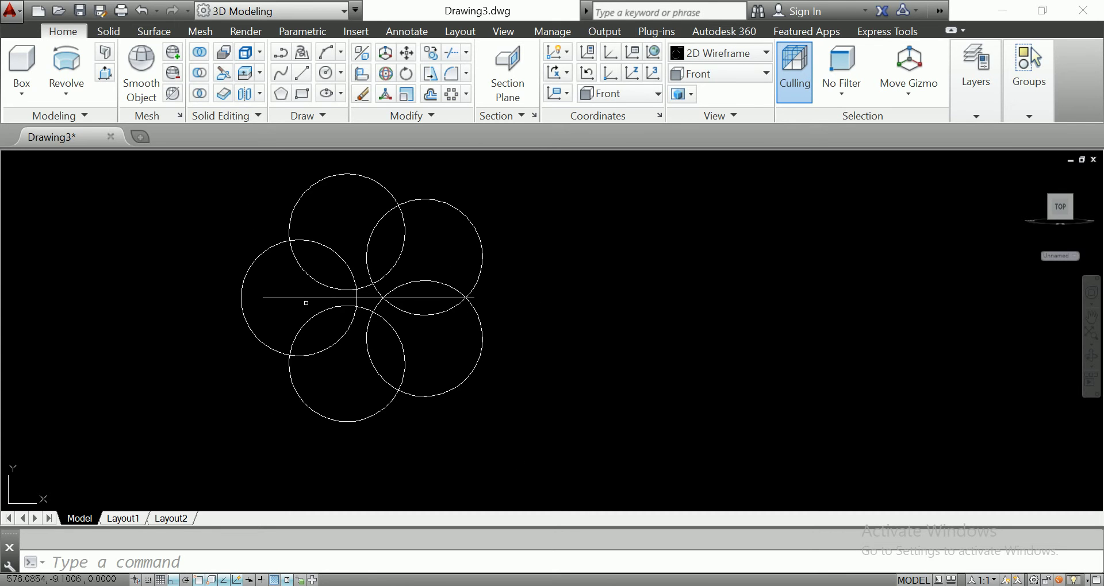
left_click(294, 290)
left_click(292, 306)
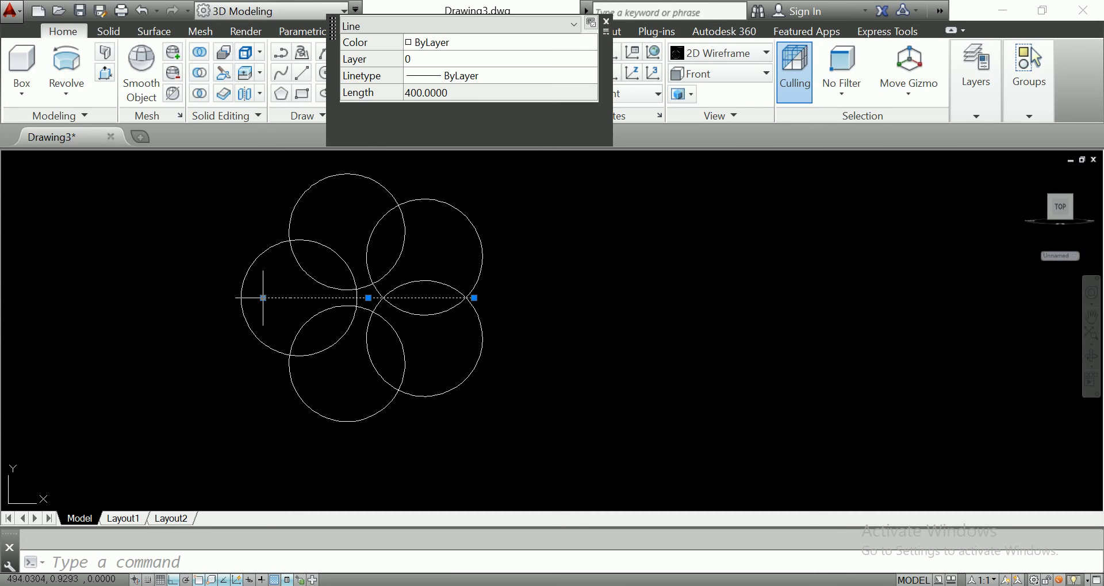
left_click(263, 298)
left_click(187, 298)
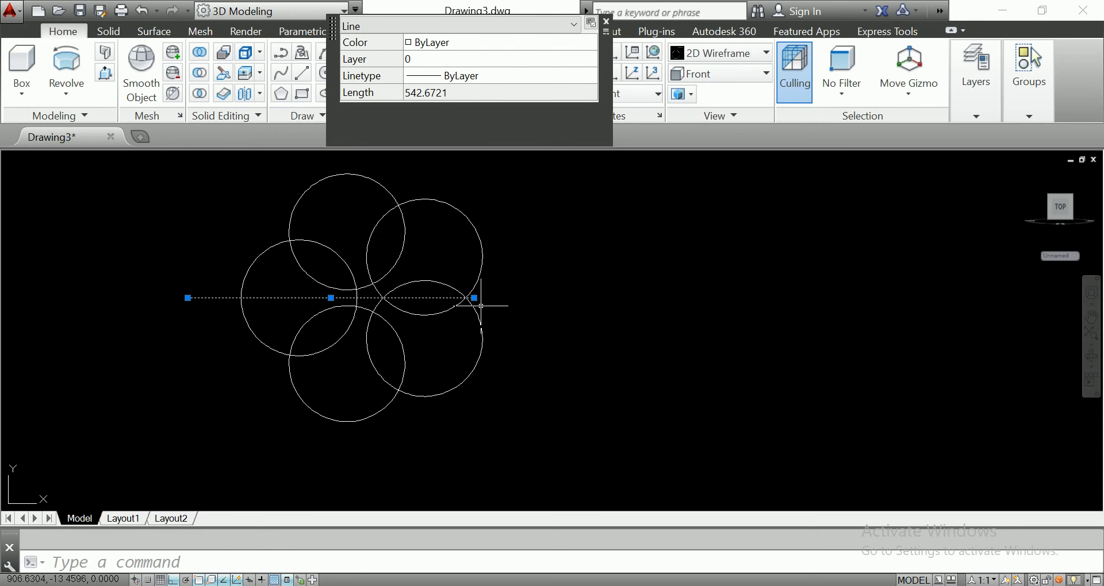
scroll(479, 305, "up", 2)
left_click(469, 294)
left_click(674, 294)
key("Escape")
Set the polar array back to 6 items.
left_click(567, 246)
left_click(470, 233)
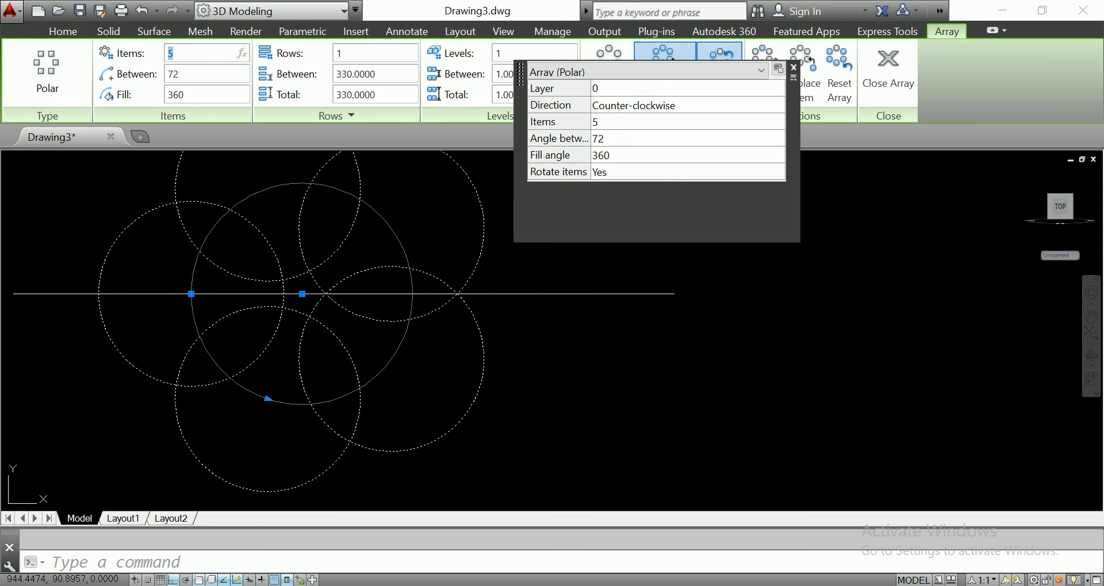
type("6")
key("Return")
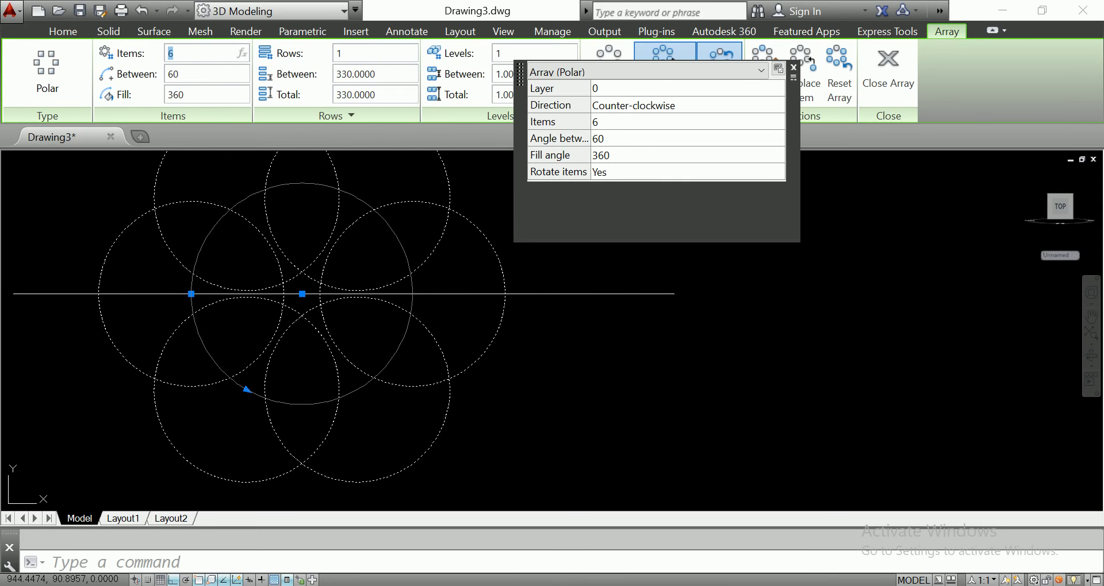
key("Return")
scroll(546, 334, "down", 3)
scroll(439, 339, "up", 2)
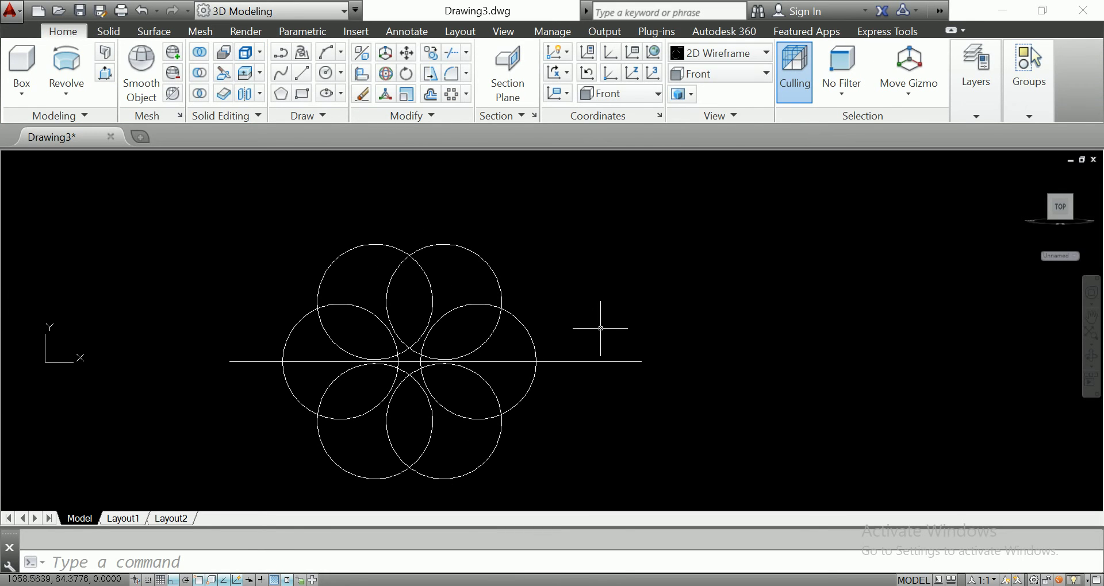
Select the horizontal line and pan to recentre the flower.
left_click(587, 362)
middle_click_drag(567, 385, 643, 375)
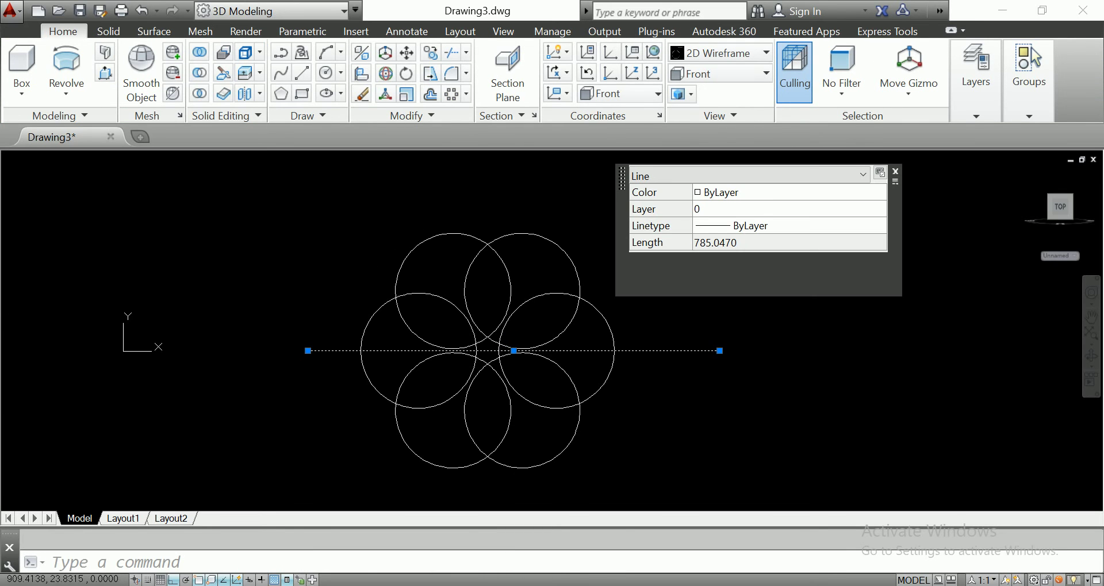
key("Escape")
Select the line and circle ring and try trimming flower arcs with TRIM.
left_click(654, 209)
left_click(383, 411)
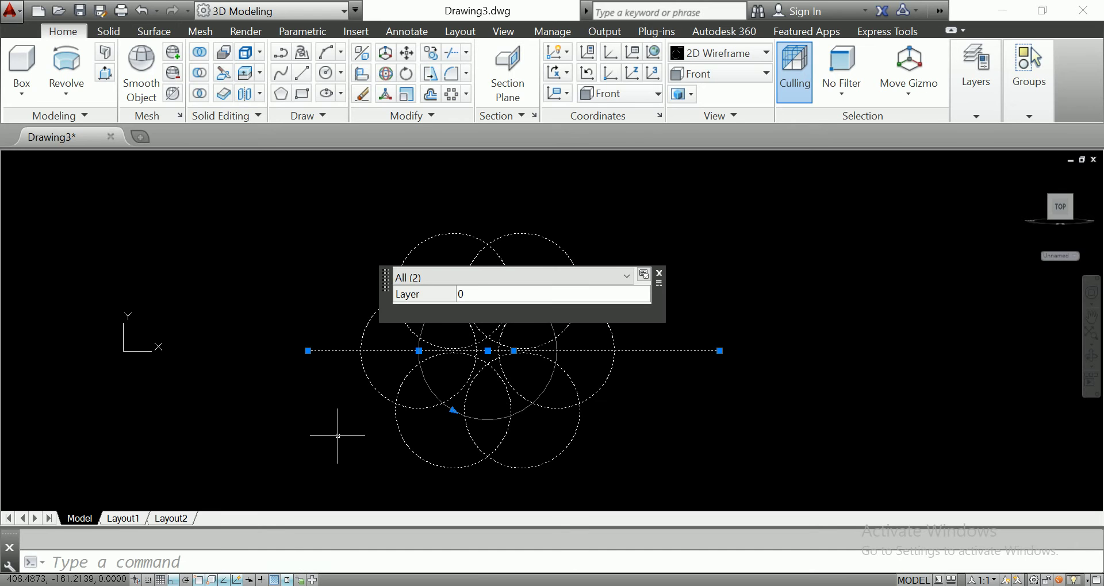
type("TR")
key("Return")
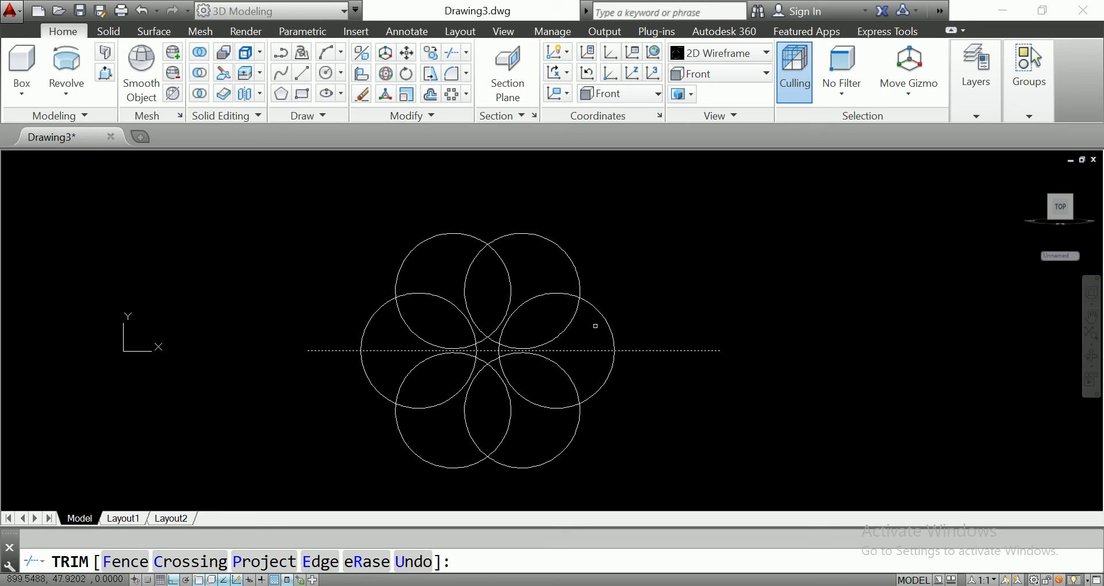
left_click(631, 368)
left_click(610, 362)
left_click(613, 362)
left_click(598, 365)
scroll(563, 357, "up", 4)
key("Escape")
scroll(563, 357, "down", 6)
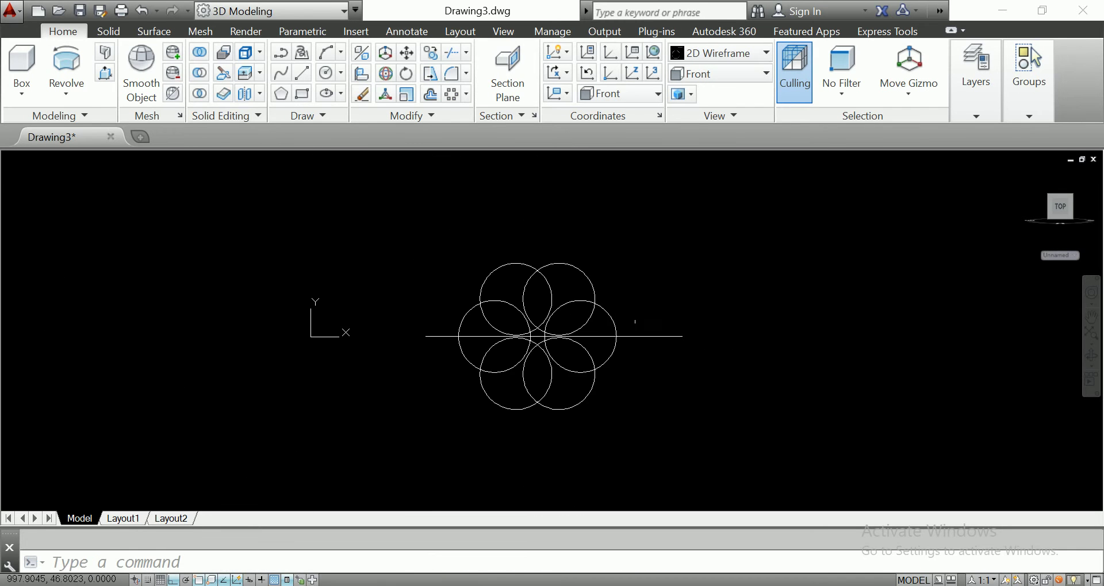
Explode the circle array into six separate circles with X.
left_click(651, 248)
left_click(443, 433)
type("x")
key("Return")
left_click(643, 216)
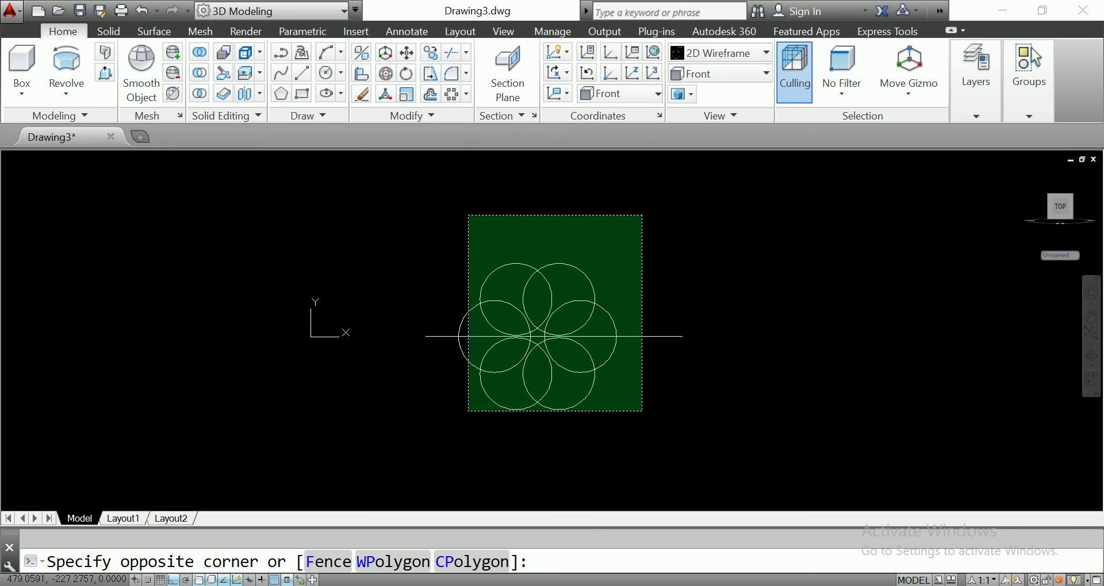
Select all seven objects and trim the right circle's outer arc with TR.
left_click(448, 422)
type("tr")
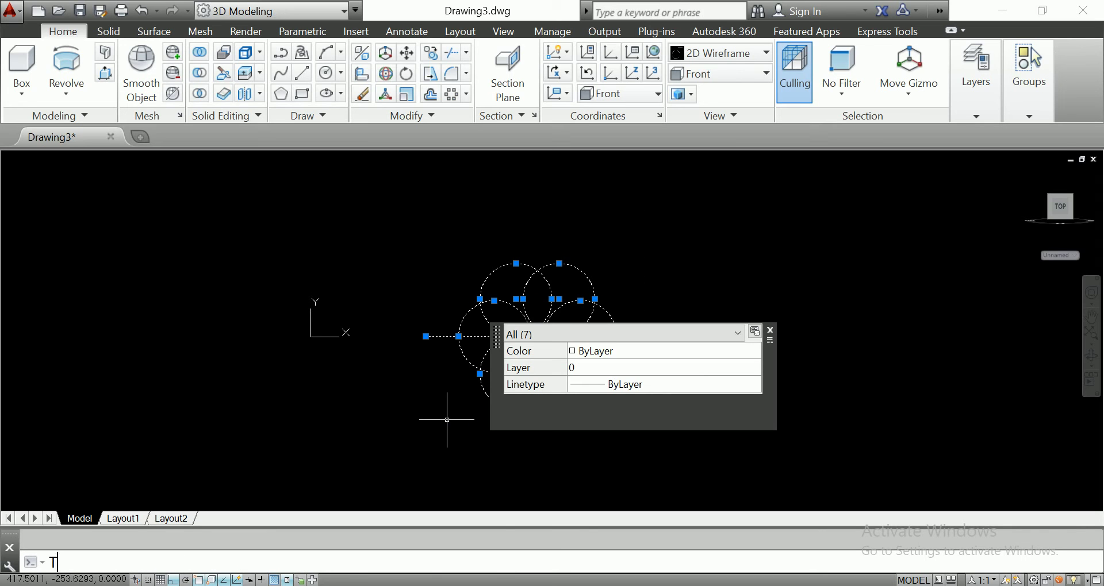
key("Return")
scroll(562, 358, "up", 5)
left_click(696, 333)
left_click(570, 330)
Trim the remaining circle arcs below the horizontal line.
scroll(331, 313, "up", 2)
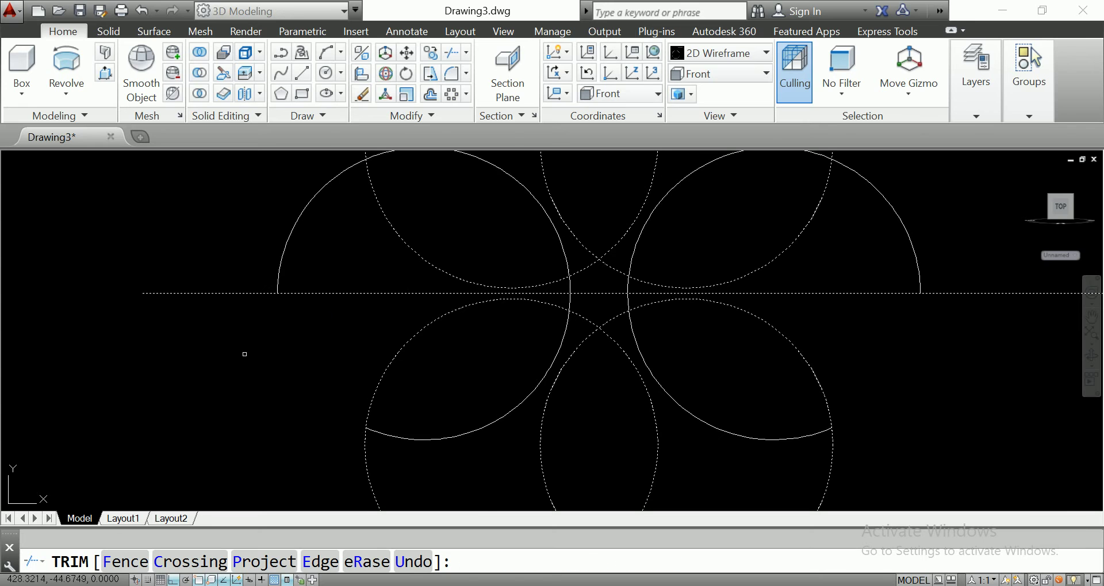
scroll(579, 308, "up", 4)
left_click(537, 301)
left_click(723, 298)
left_click(651, 299)
left_click(651, 299)
scroll(640, 303, "down", 5)
scroll(682, 326, "up", 4)
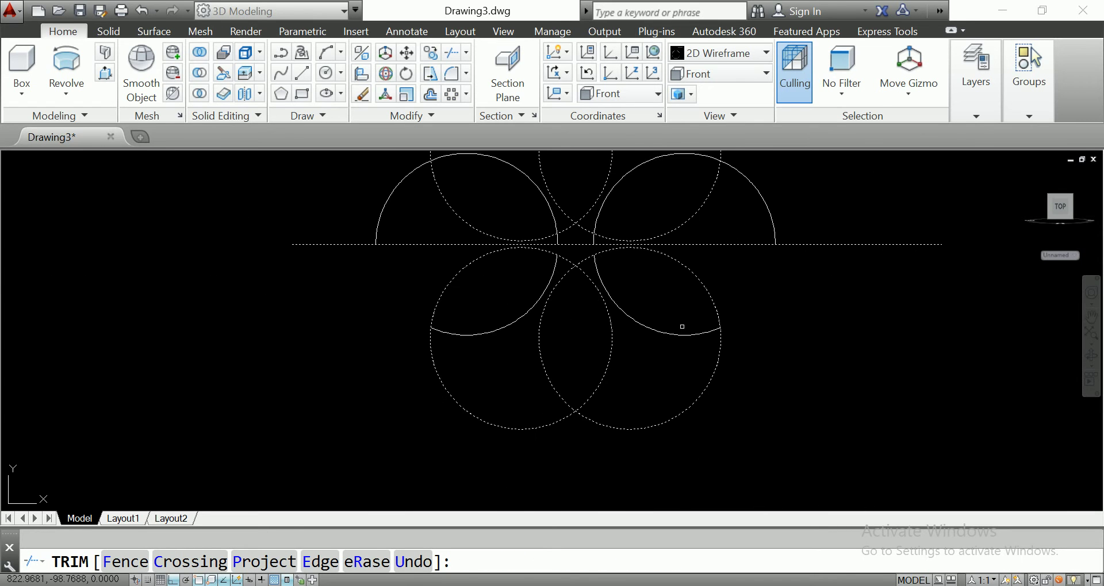
key("Return")
Delete the four leftover arcs below the line and pan the drawing lower.
left_click(799, 292)
left_click(363, 434)
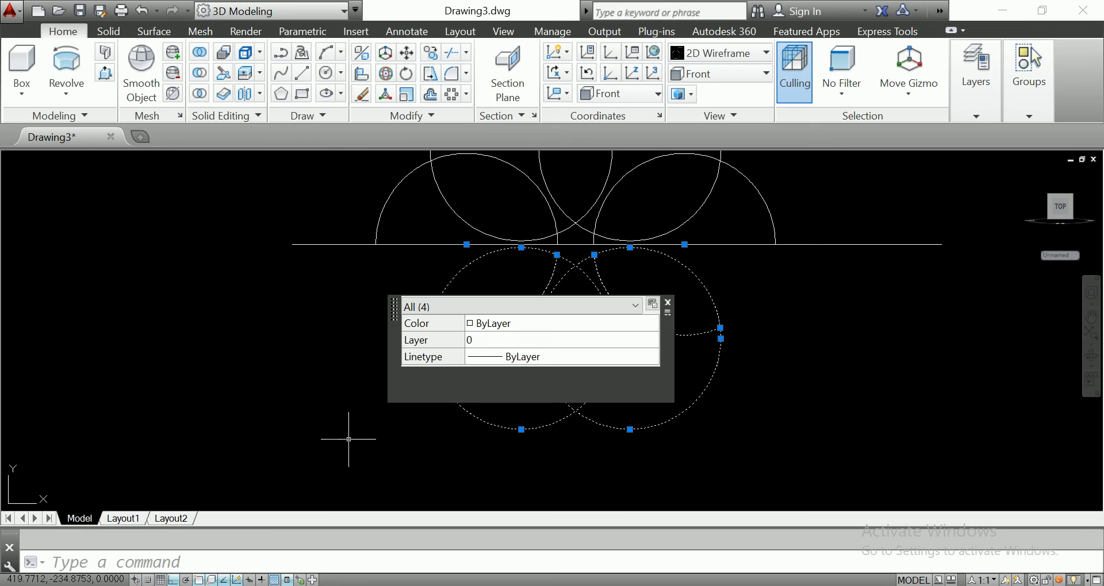
key("Delete")
scroll(598, 322, "down", 2)
middle_click_drag(591, 308, 591, 443)
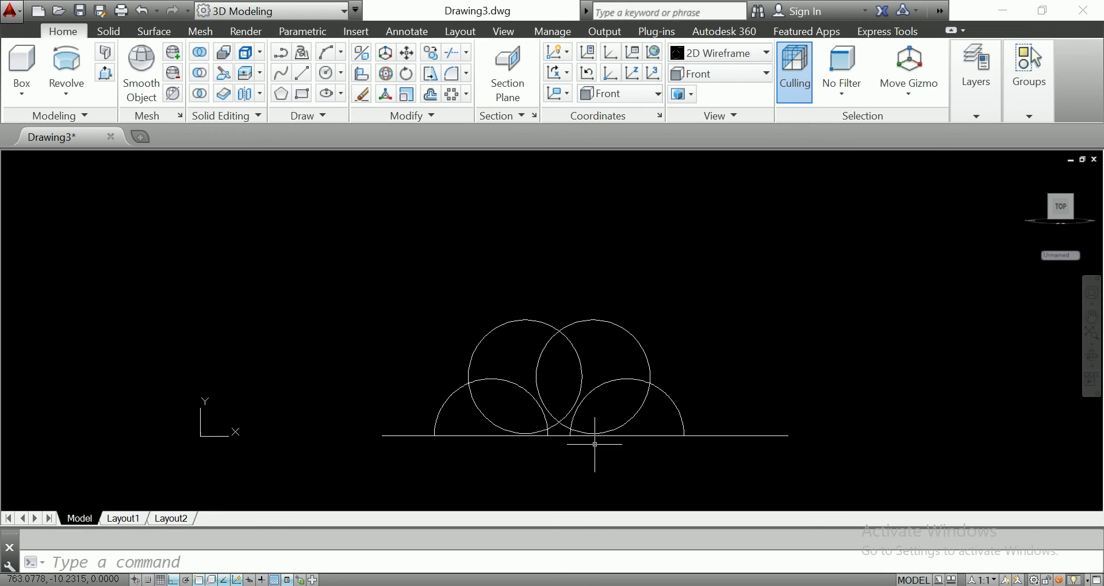
Select the circles and trim the overlapping arcs between the two left-hand circles.
left_click(735, 267)
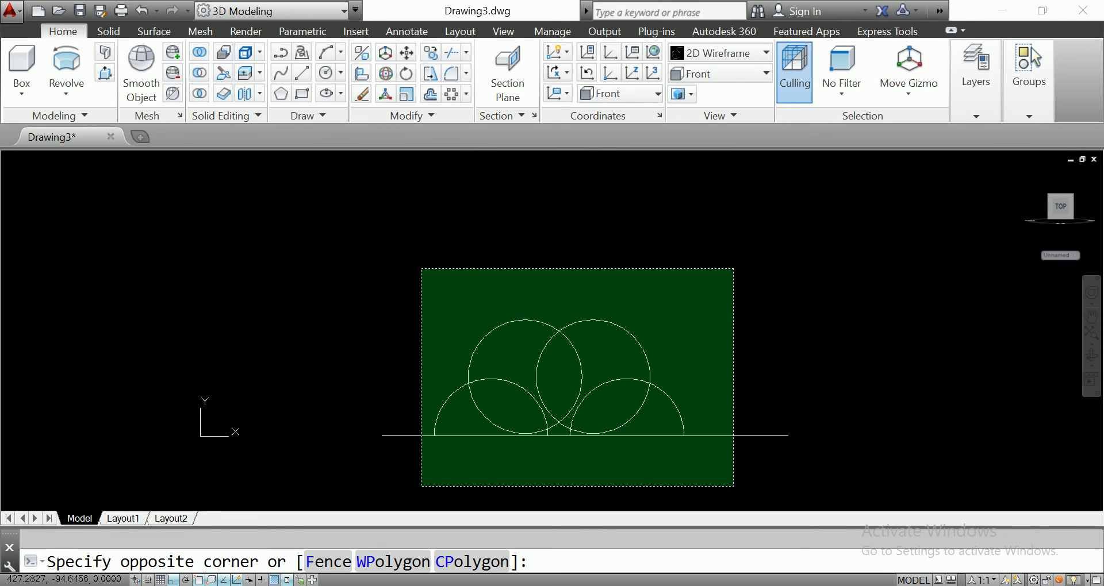
left_click(416, 488)
scroll(495, 492, "up", 2)
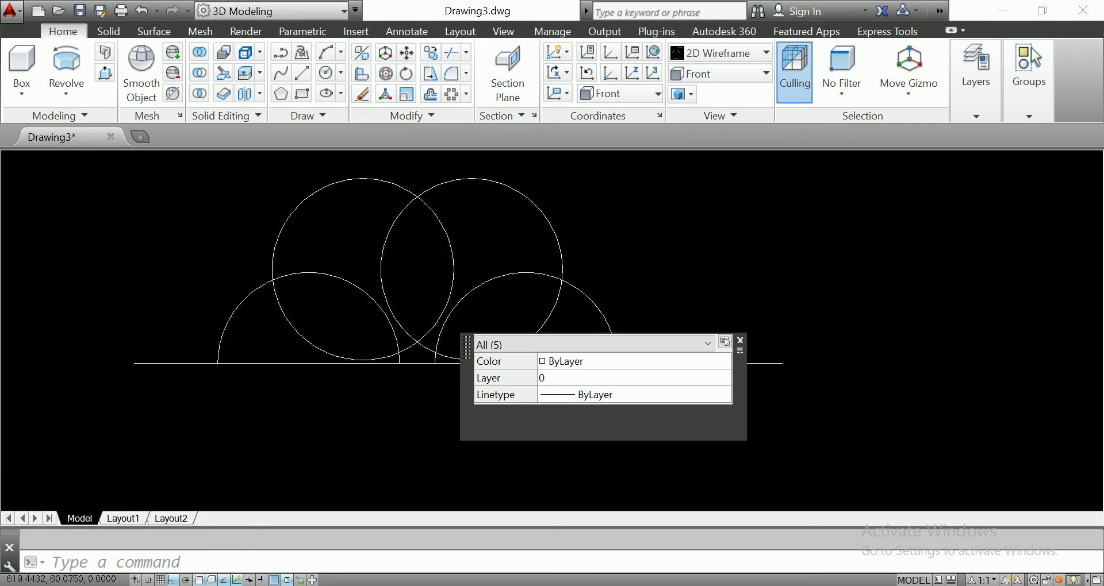
type("tr")
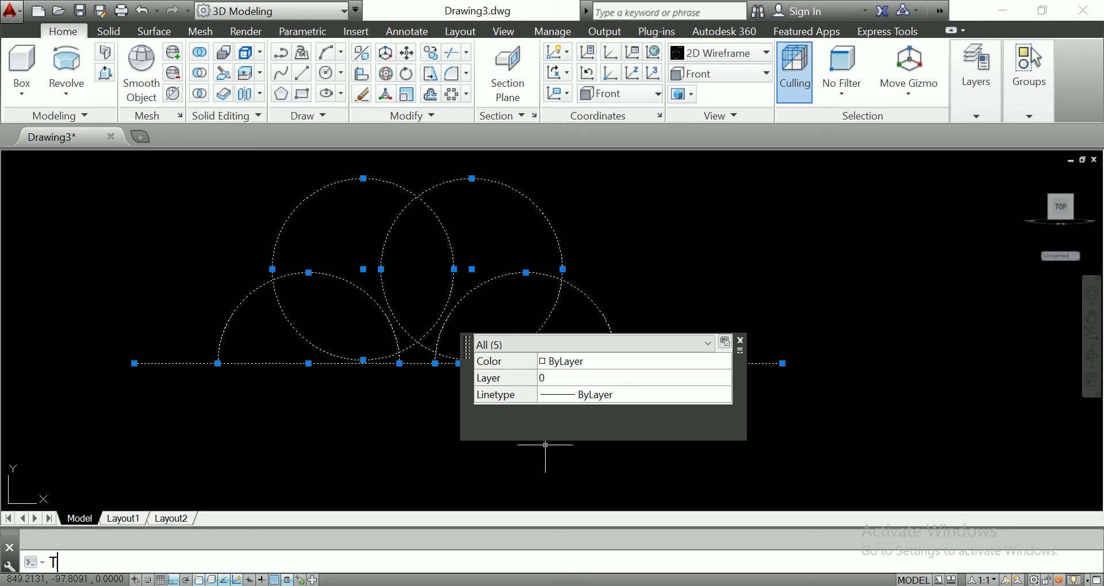
key("Return")
left_click(313, 302)
left_click(279, 337)
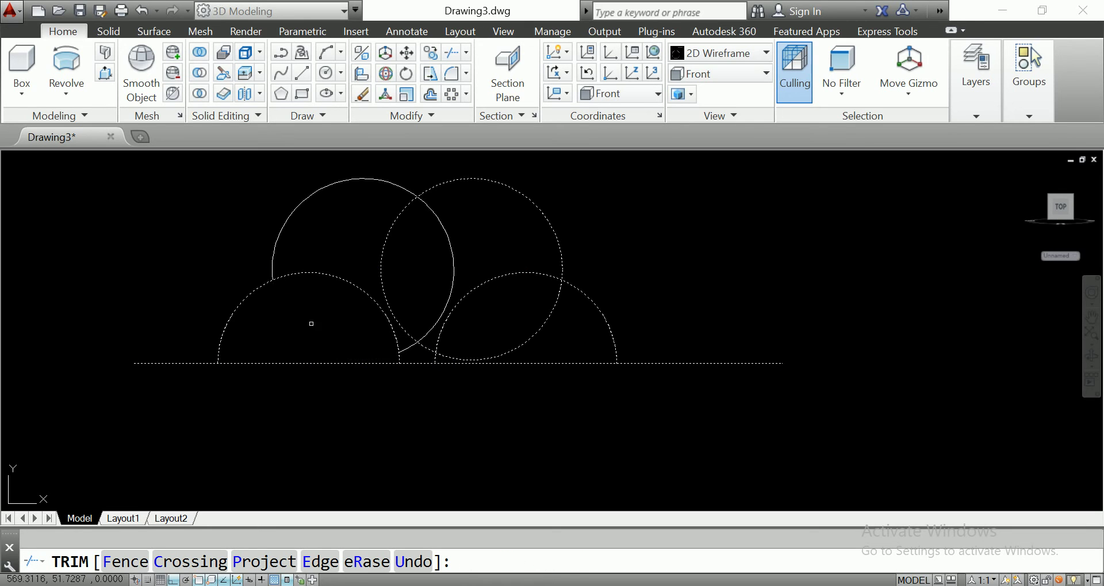
left_click(356, 269)
left_click(331, 300)
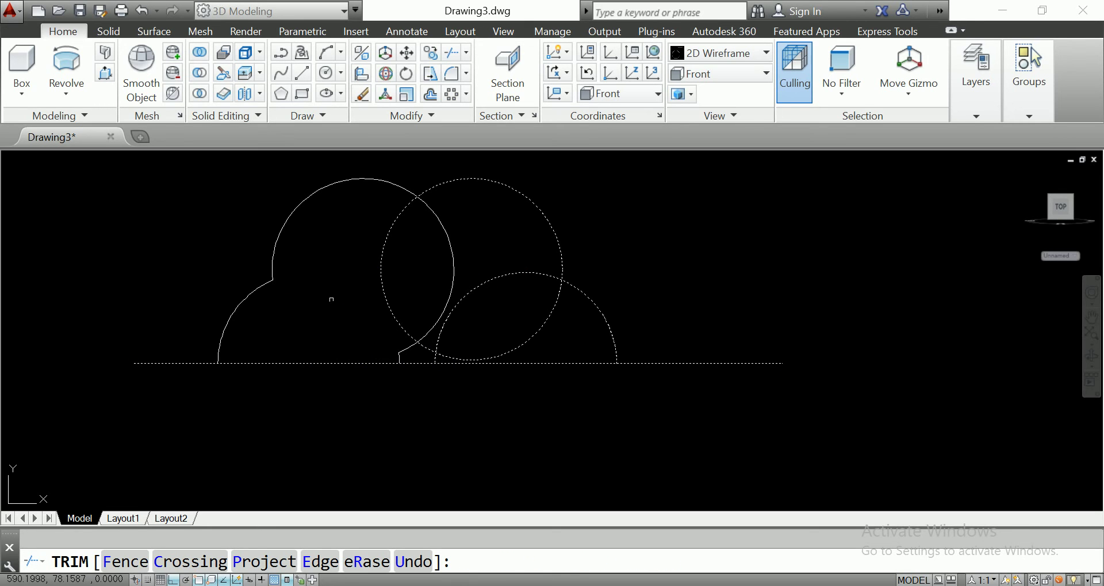
Trim the overlapping arcs of the middle and right-hand circles.
left_click(404, 283)
left_click(336, 251)
left_click(460, 259)
left_click(359, 261)
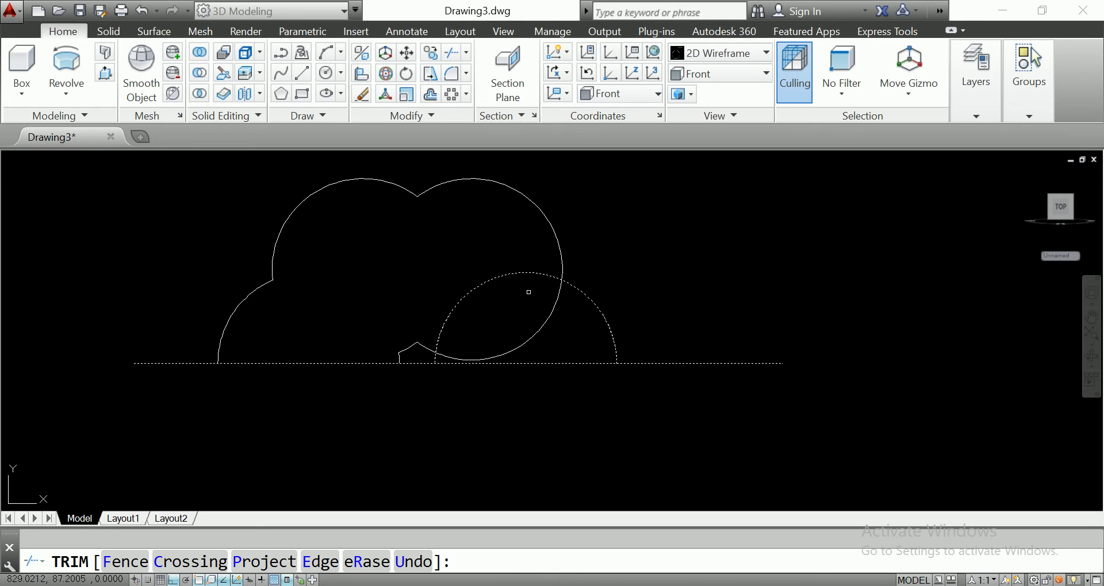
left_click(539, 303)
left_click(476, 260)
left_click(569, 340)
left_click(515, 298)
key("Escape")
Delete the leftover small arcs near the baseline and recenter the cloud.
left_click(508, 295)
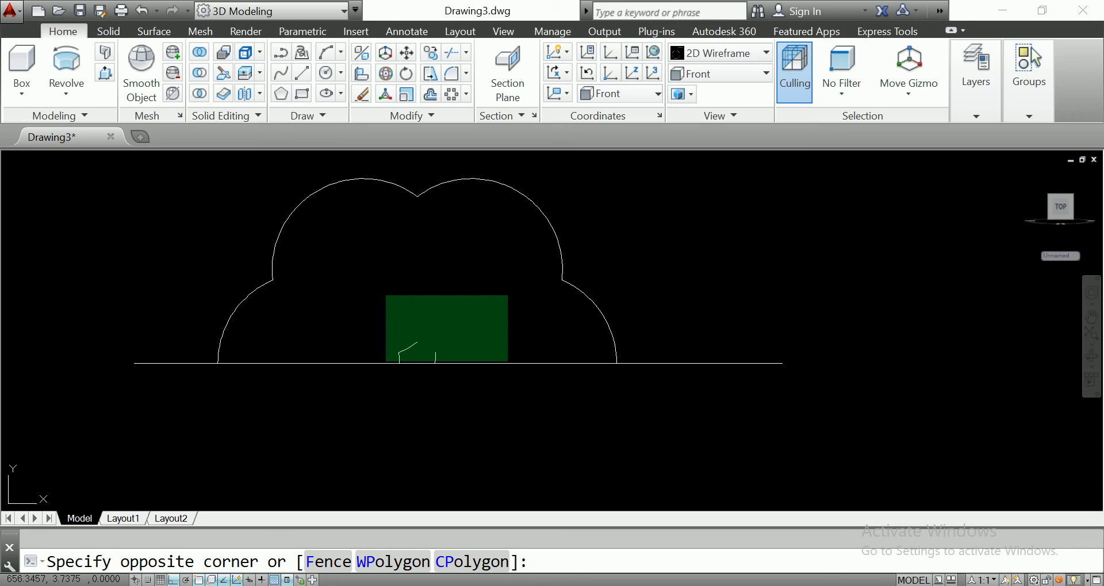
left_click(385, 360)
key("Delete")
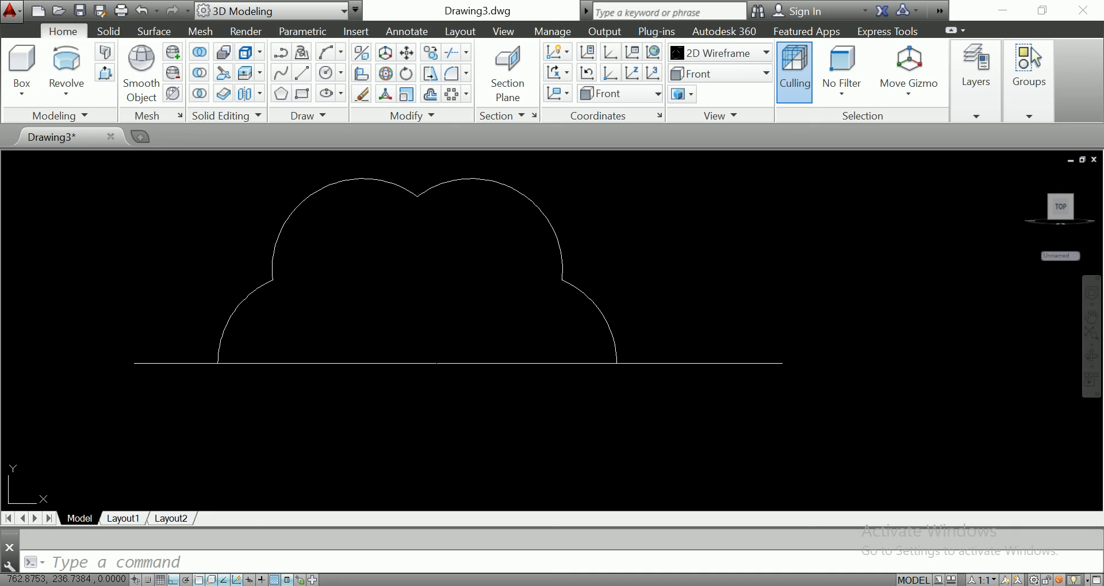
middle_click_drag(604, 239, 671, 295)
scroll(700, 246, "down", 2)
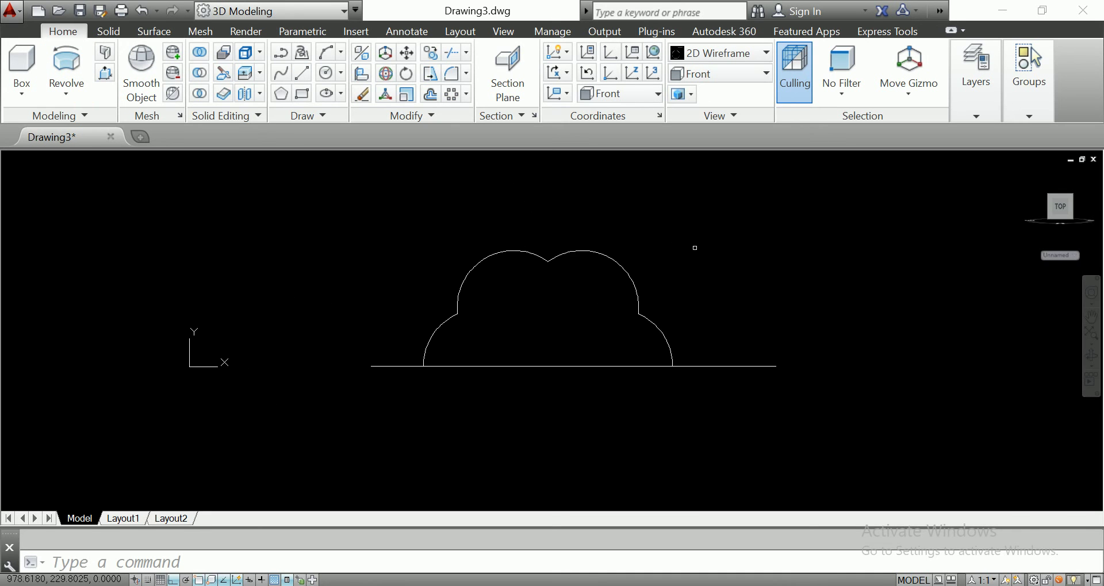
Select the four cloud arcs, briefly starting and cancelling an offset.
left_click(709, 232)
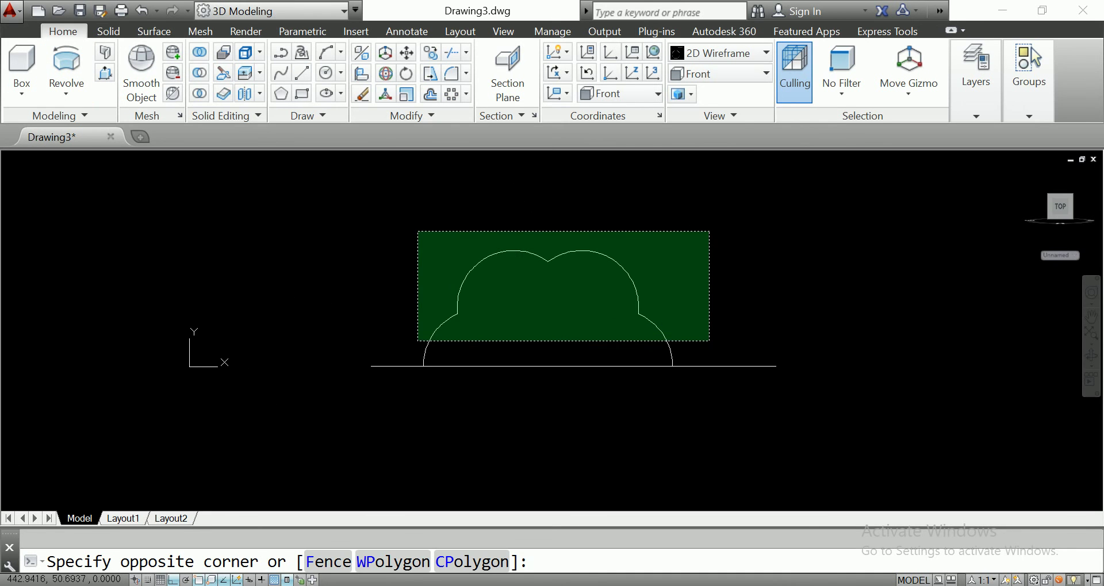
left_click(418, 341)
middle_click_drag(428, 343, 287, 343)
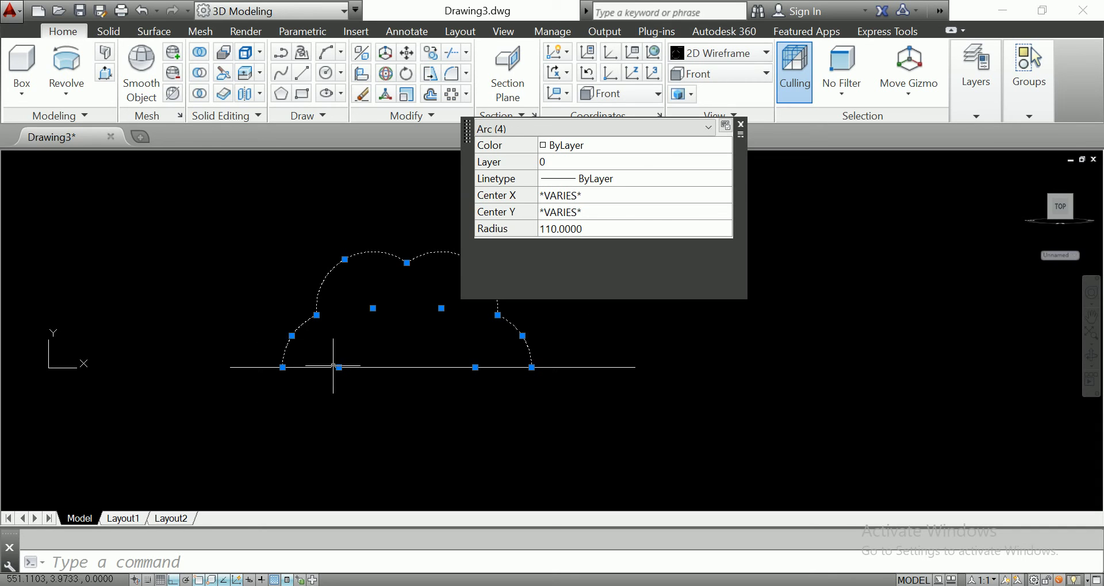
scroll(333, 366, "up", 2)
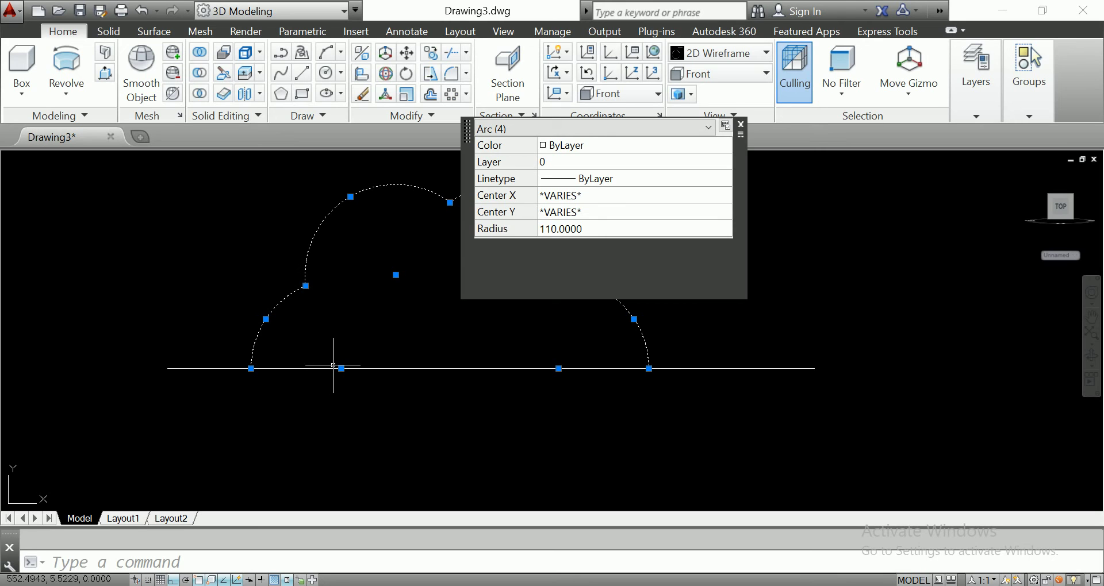
scroll(333, 364, "down", 1)
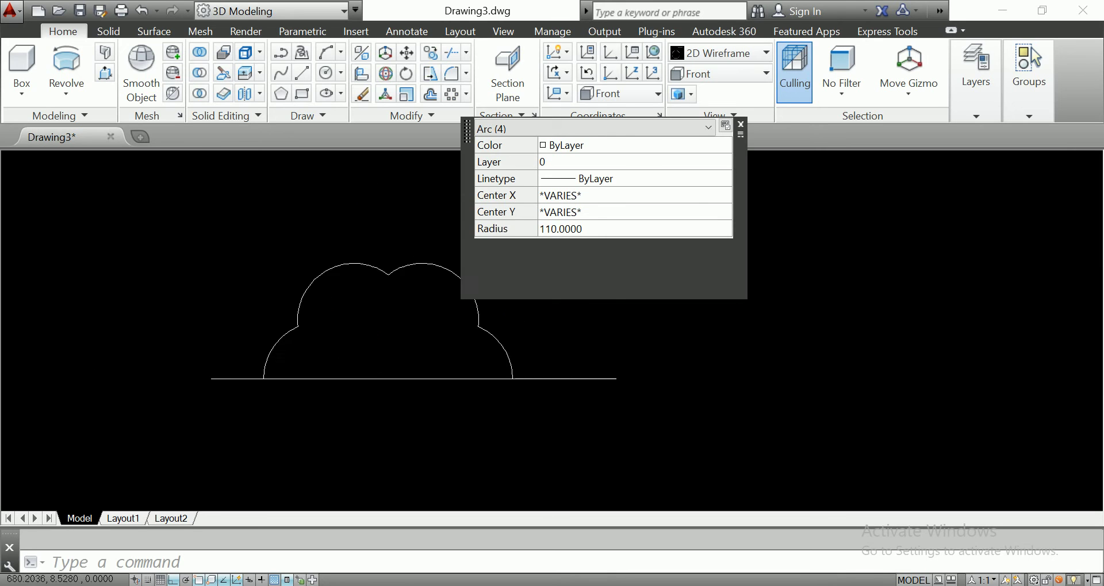
scroll(328, 382, "down", 1)
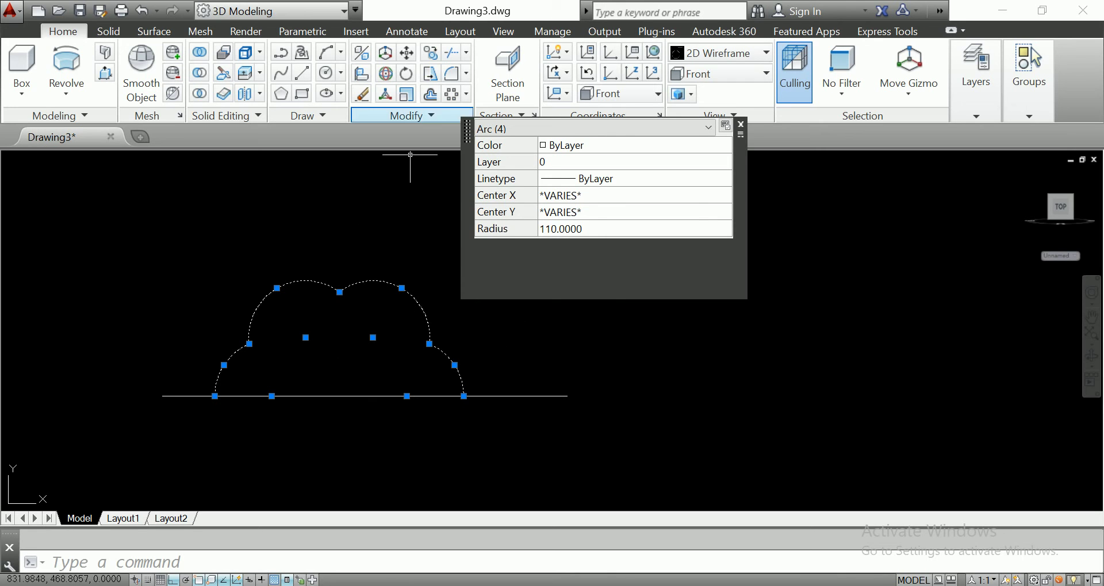
left_click(430, 93)
key("Escape")
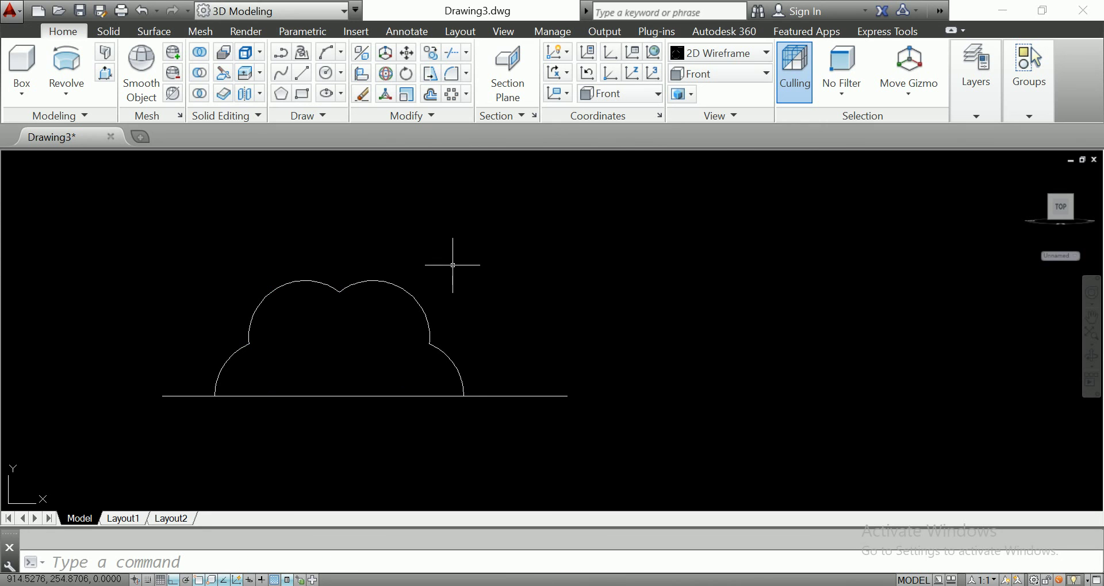
Reselect the four cloud arcs and JOIN them into one polyline, then deselect.
left_click(486, 220)
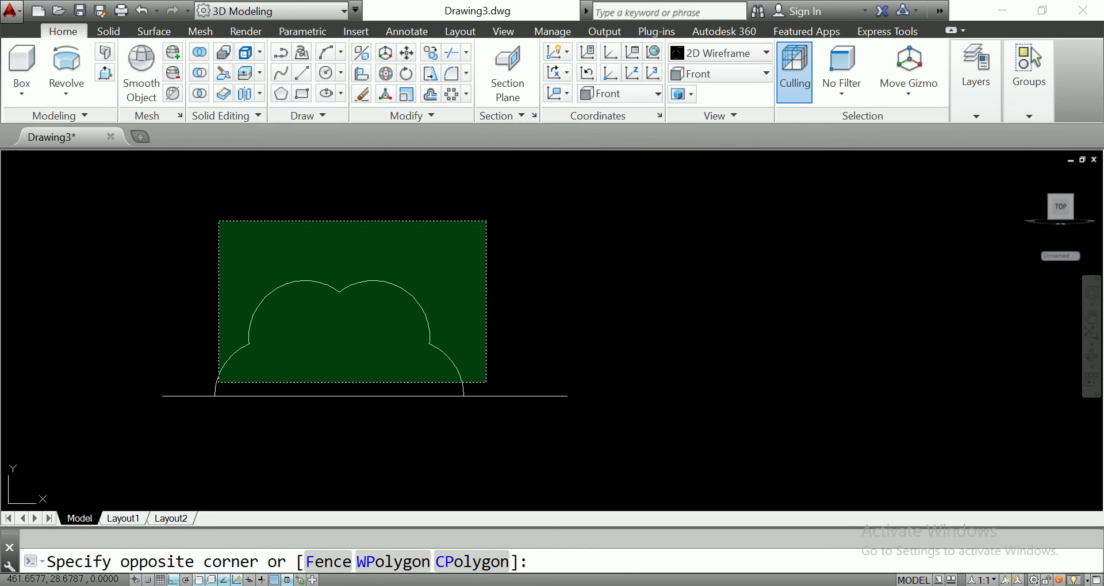
left_click(218, 382)
middle_click_drag(272, 440, 282, 476)
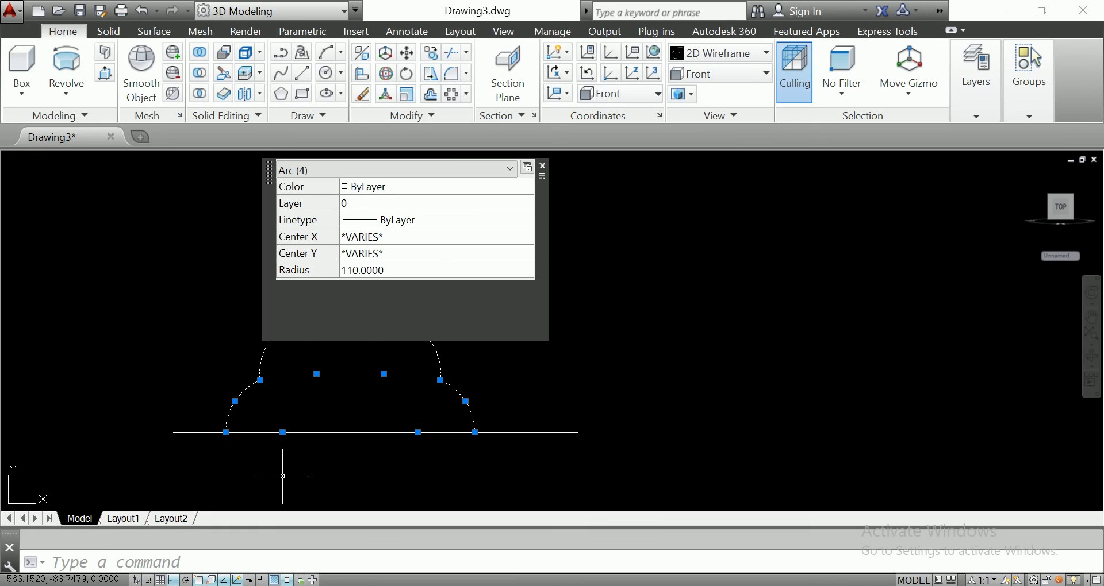
type("j")
key("Return")
left_click(435, 359)
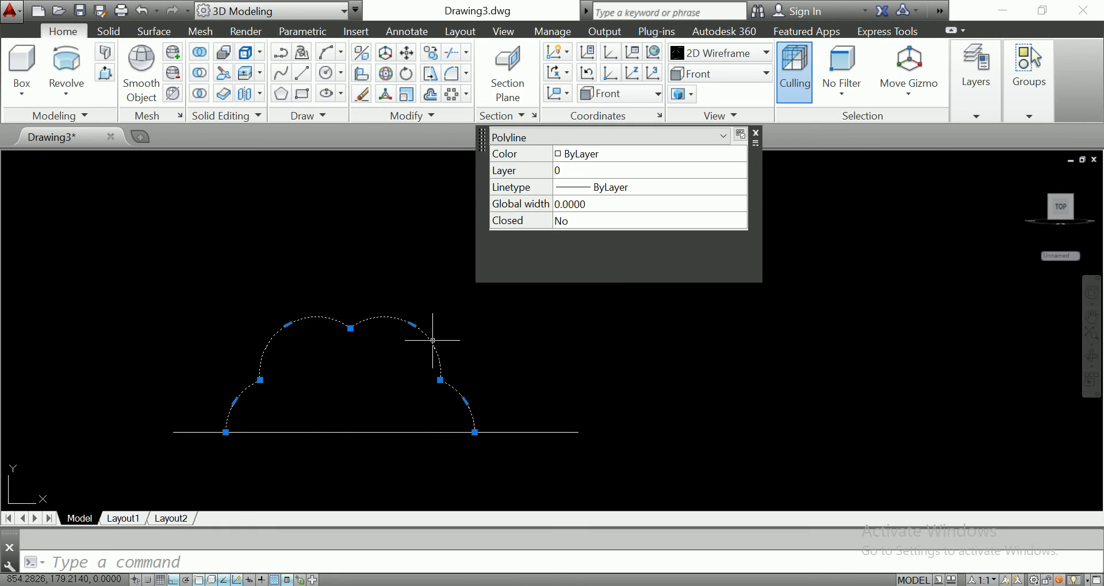
key("Escape")
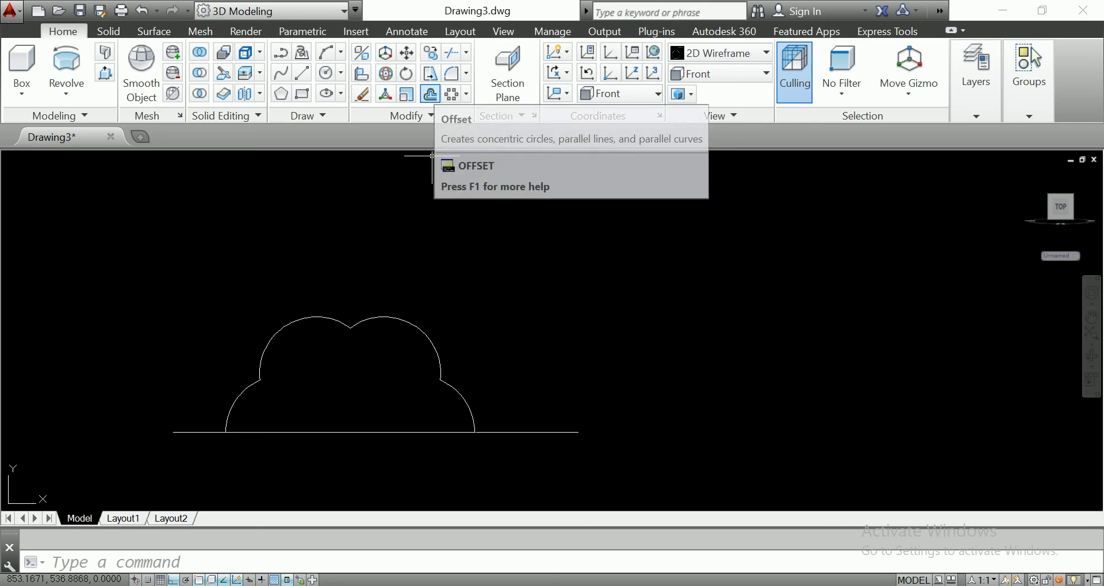
Offset the cloud inward by 100, then delete the too-large copy.
type("o")
key("Return")
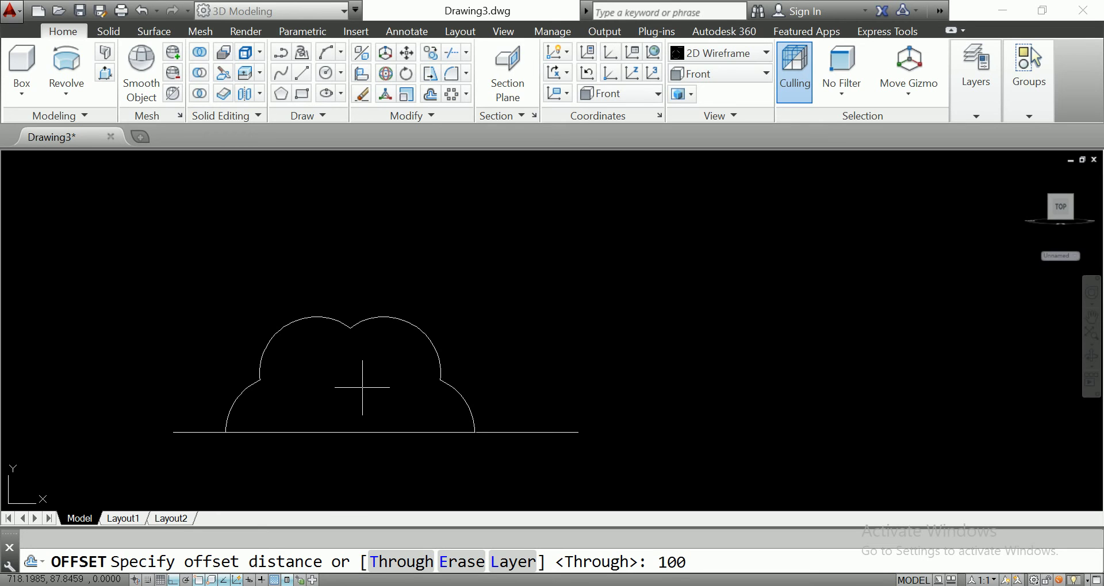
key("Return")
left_click(350, 327)
left_click(356, 392)
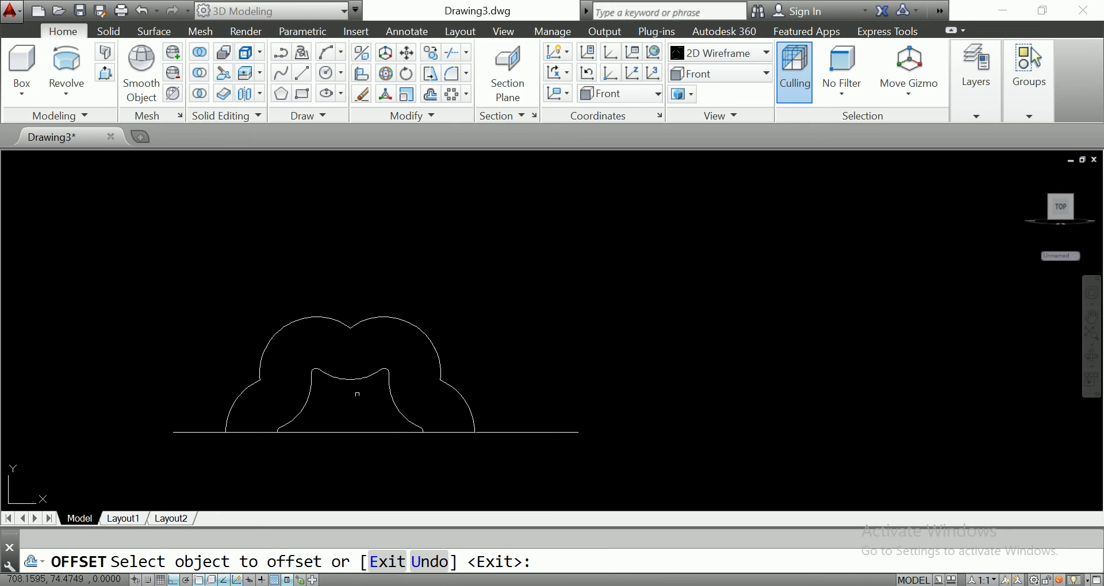
scroll(377, 418, "up", 2)
key("Escape")
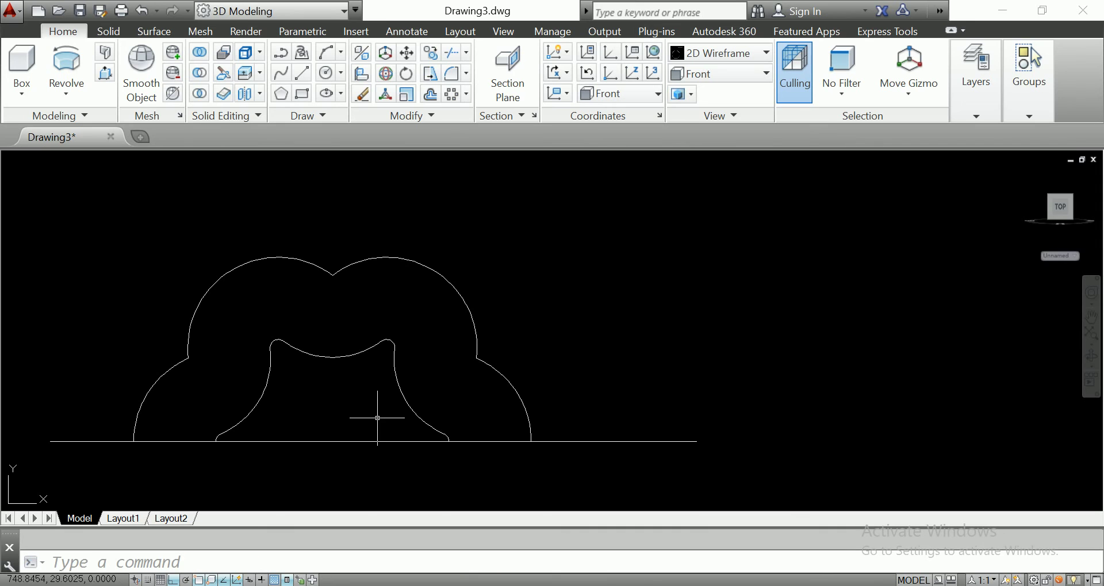
left_click(402, 396)
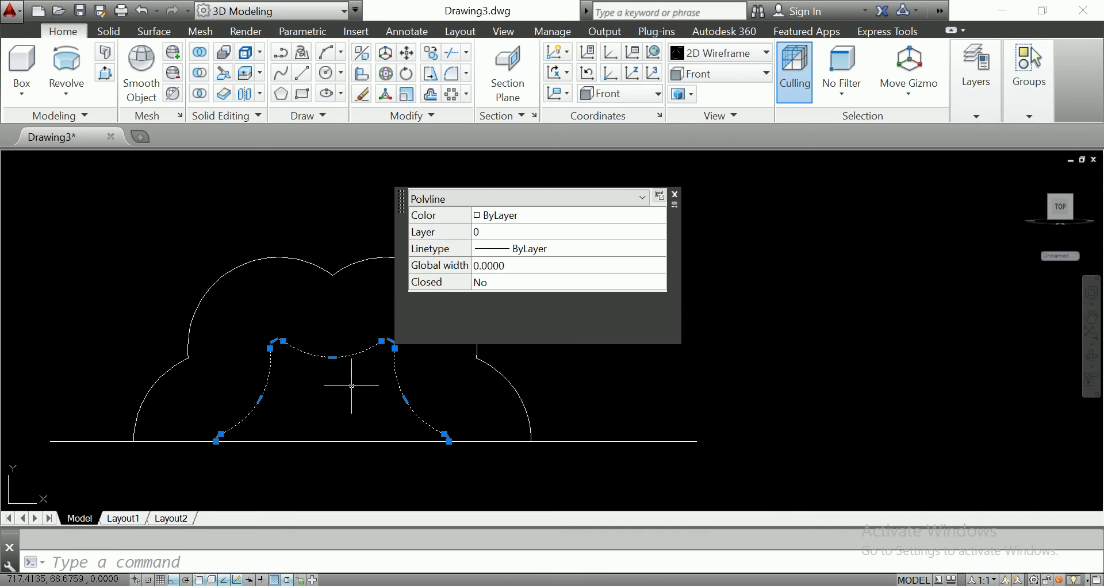
key("Delete")
Offset the outer cloud 5 units inward to create the inner cloud outline.
left_click(407, 255)
left_click(390, 291)
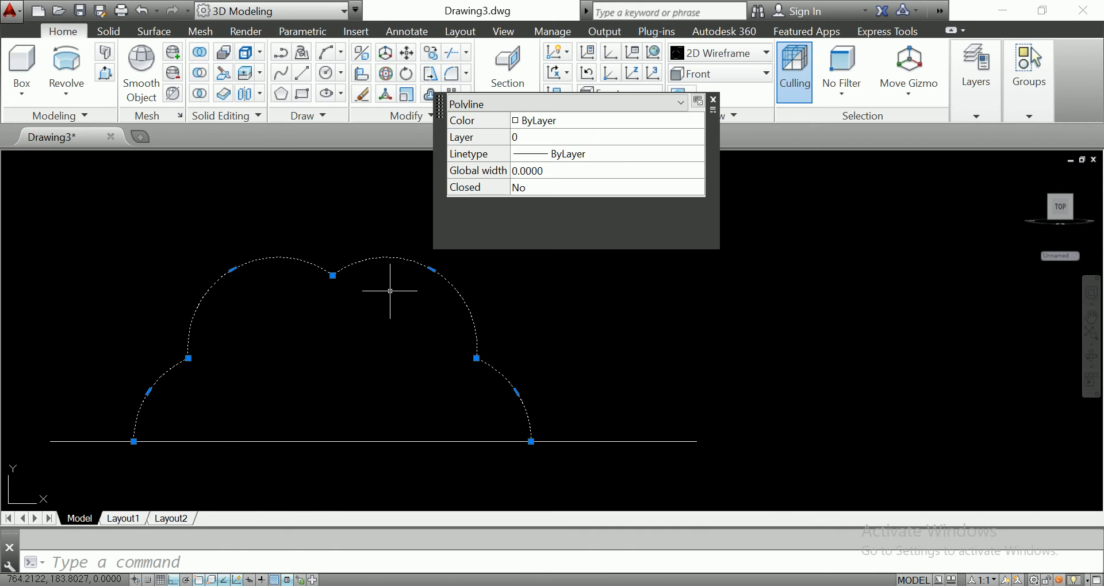
type("o")
key("Return")
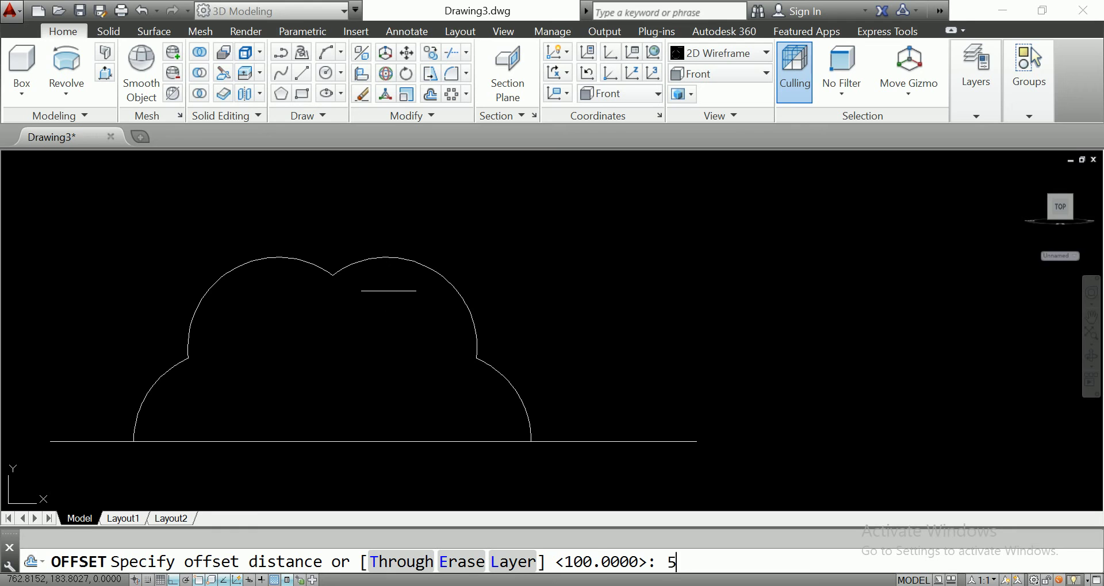
key("Return")
left_click(390, 258)
left_click(396, 302)
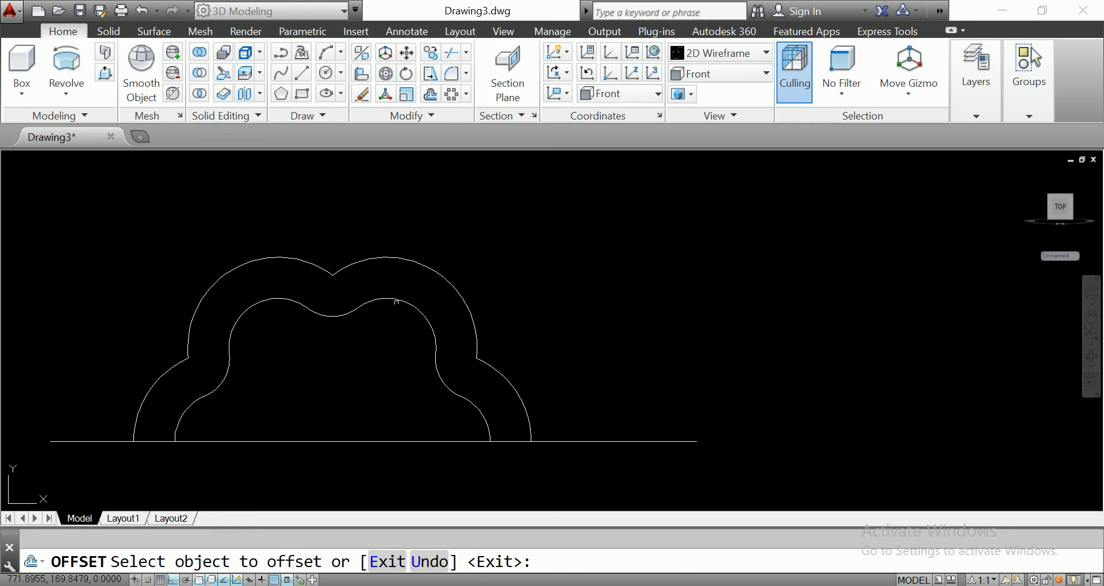
key("Return")
scroll(394, 381, "down", 3)
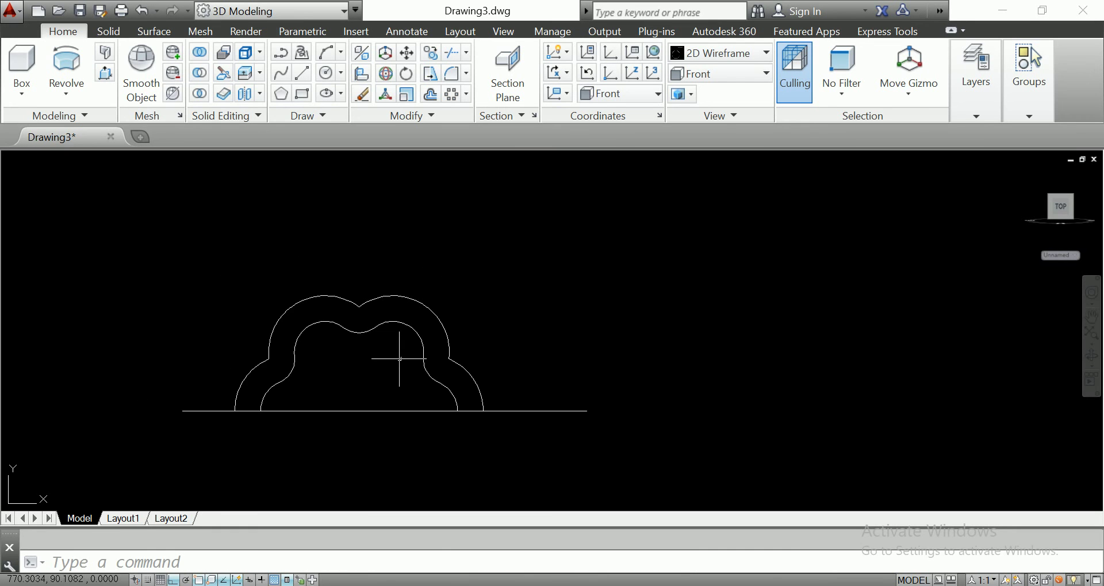
scroll(383, 399, "up", 1)
middle_click_drag(411, 420, 451, 425)
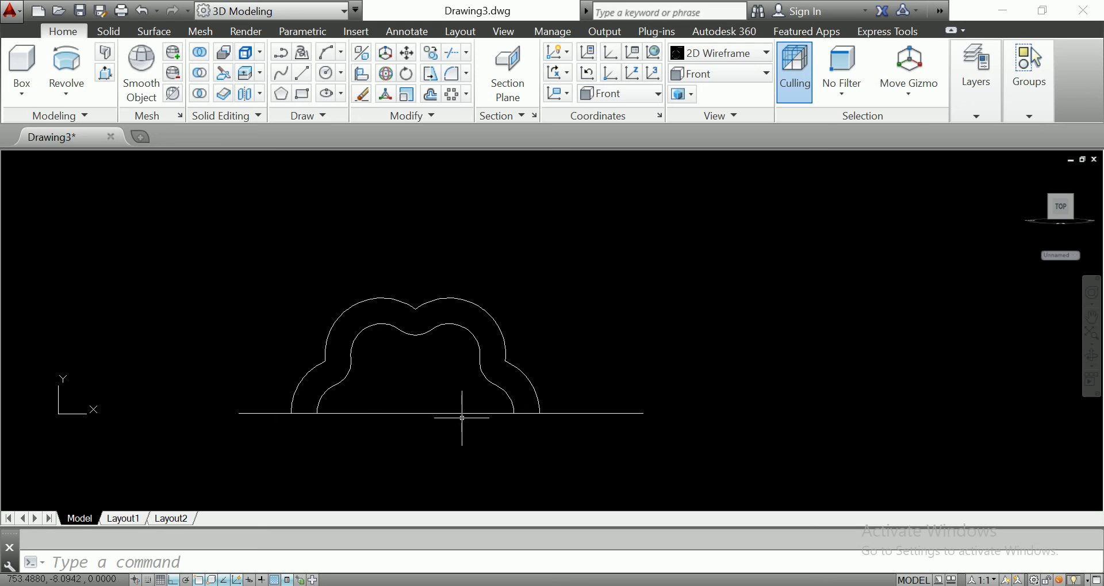
left_click(438, 389)
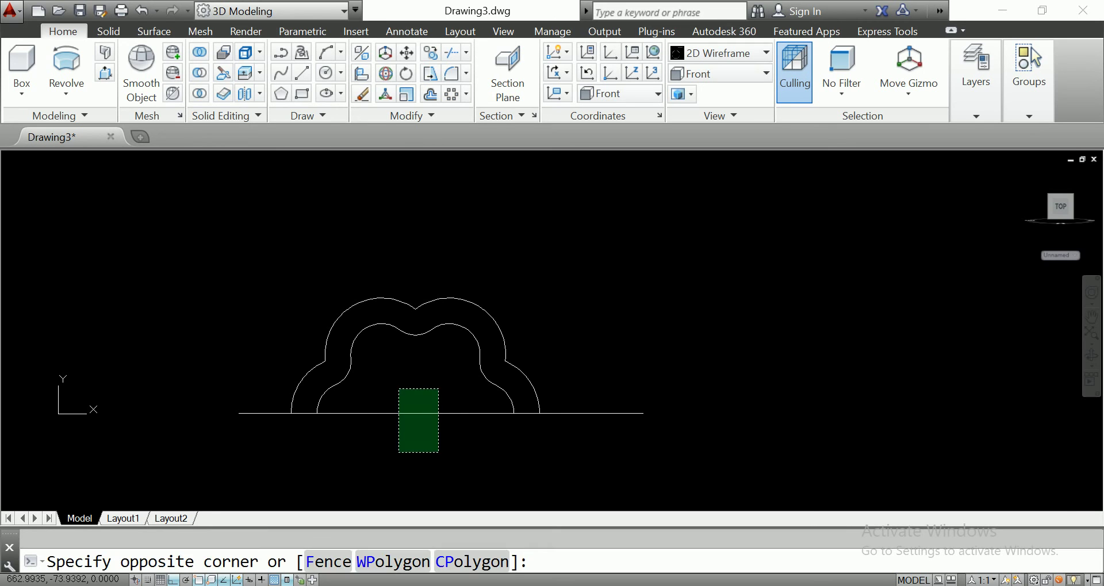
Trim the baseline right of the cloud and between the inner cloud's ends.
left_click(399, 451)
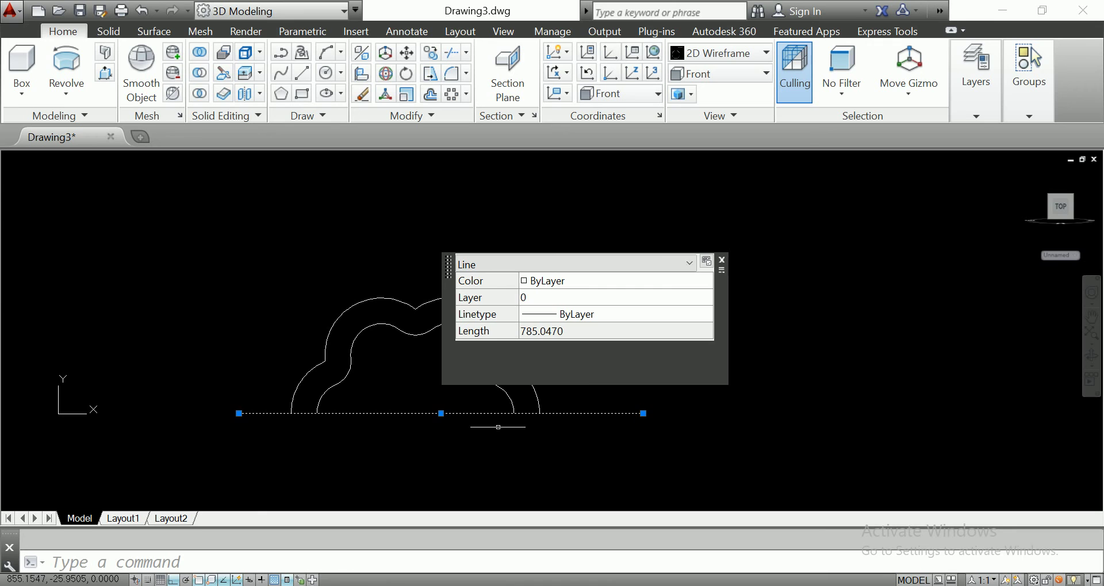
key("Escape")
left_click(572, 439)
left_click(269, 391)
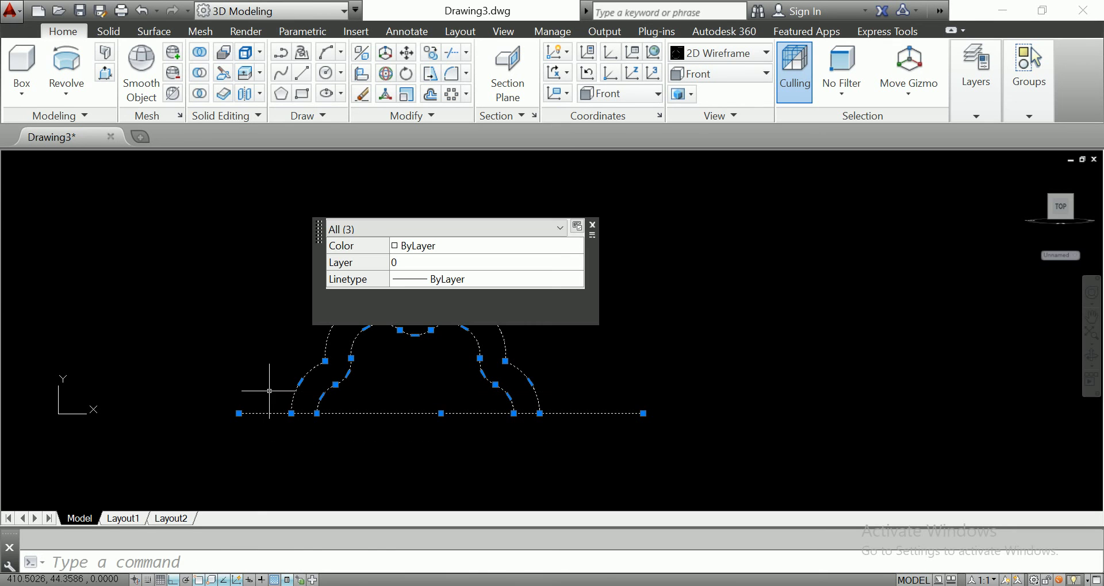
type("tr")
key("Return")
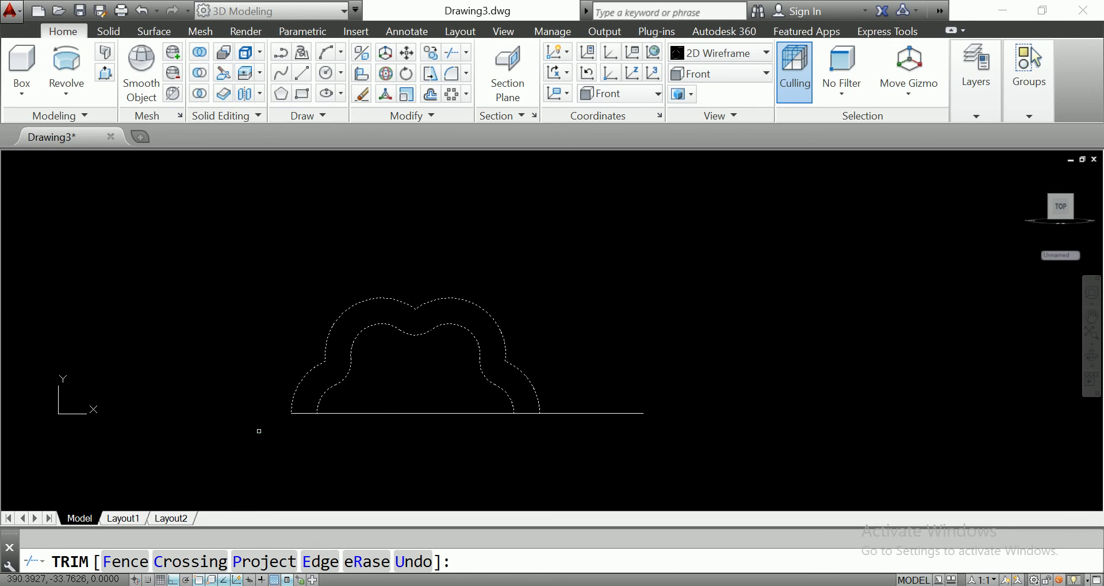
left_click(677, 375)
left_click(622, 431)
left_click(437, 429)
left_click(399, 395)
key("Return")
Join the two clouds and baseline pieces into one closed polyline.
middle_click_drag(898, 370, 906, 365)
middle_click_drag(636, 255, 699, 249)
left_click(699, 248)
left_click(342, 458)
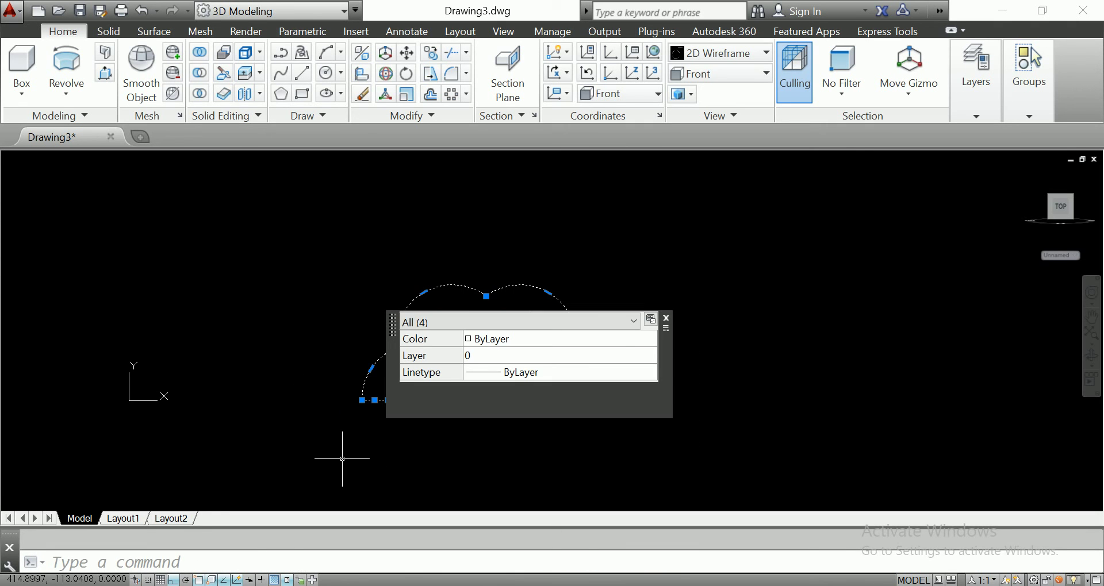
type("j")
key("Return")
scroll(377, 455, "up", 2)
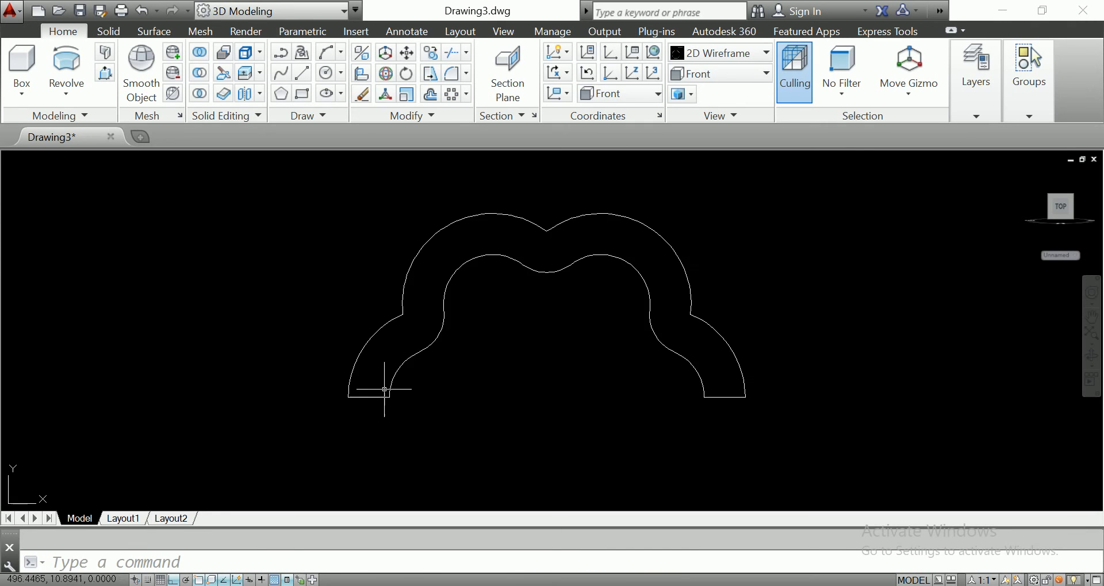
left_click(373, 415)
Close the Quick Properties summary, deselect the outline, and center it in view.
middle_click_drag(389, 455, 206, 443)
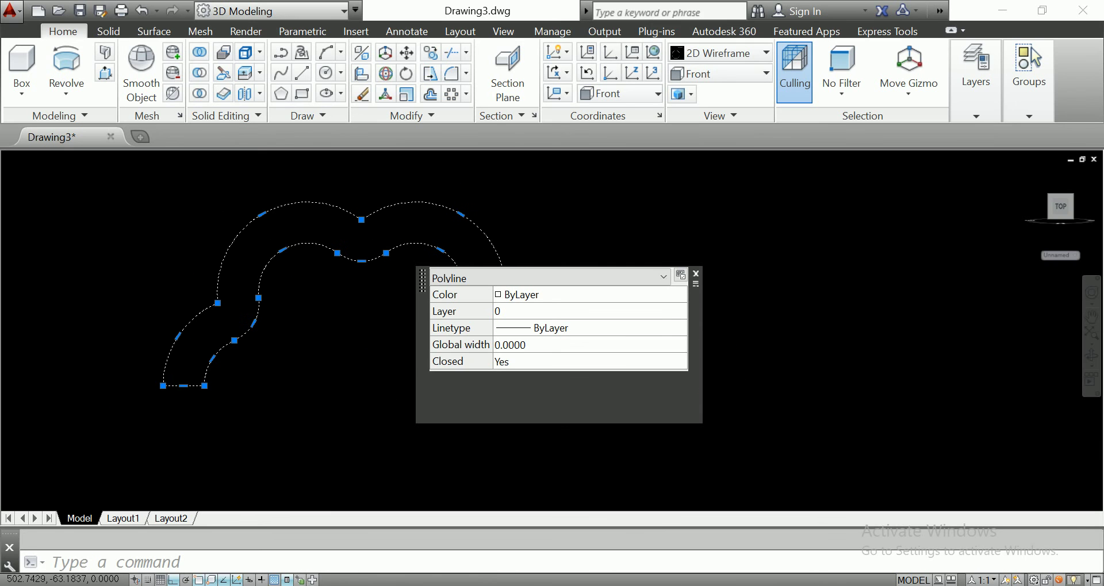
left_click(696, 274)
key("Escape")
middle_click_drag(611, 313, 702, 308)
middle_click_drag(613, 320, 597, 314)
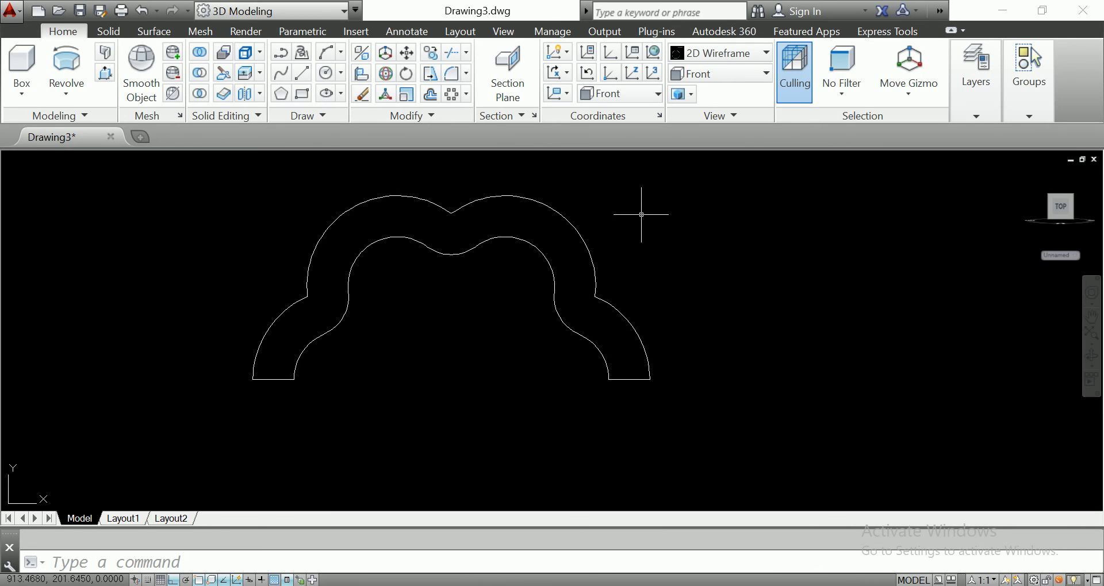
left_click(66, 63)
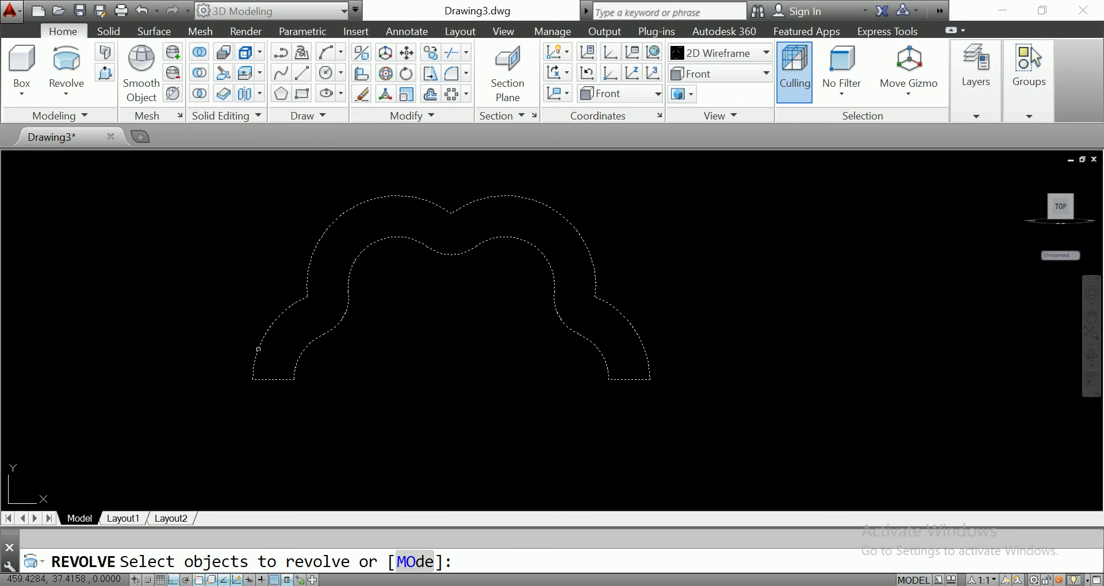
Revolve the cloud profile -290° about the axis from its lower-left to lower-right corner.
left_click(66, 92)
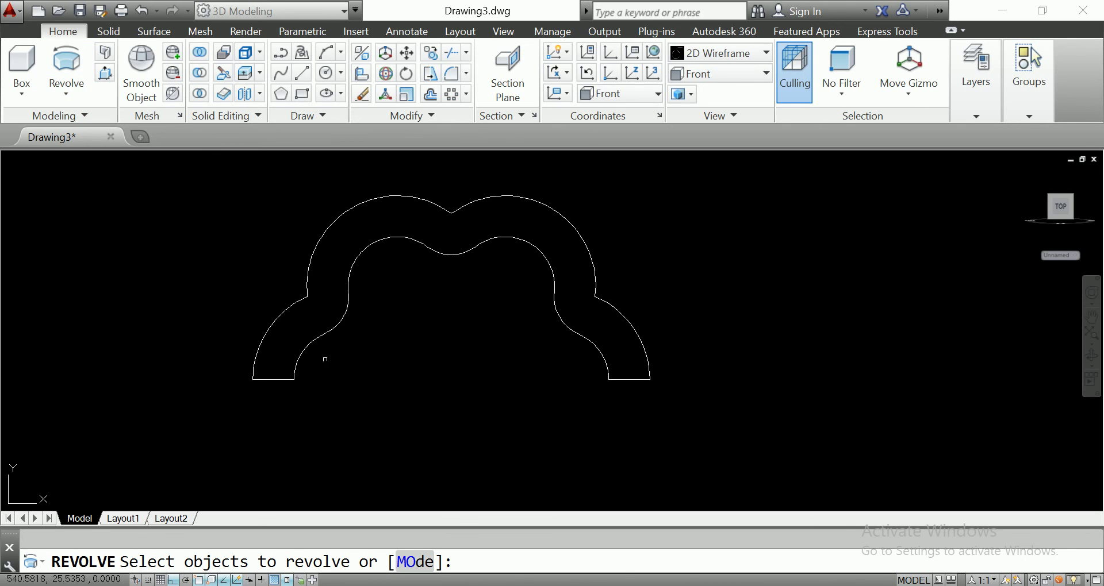
left_click(262, 337)
key("Return")
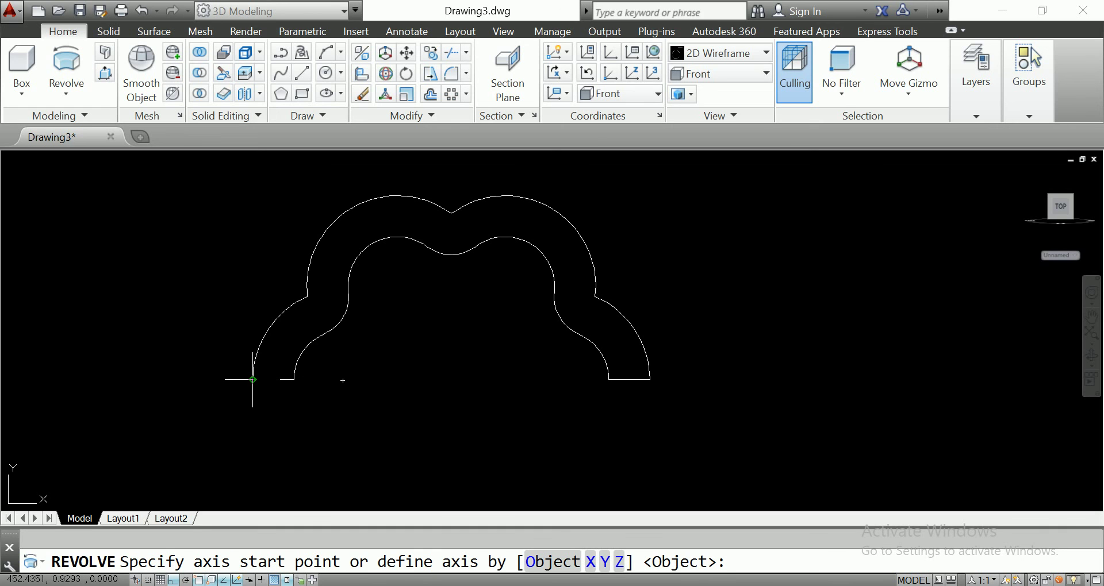
left_click(253, 379)
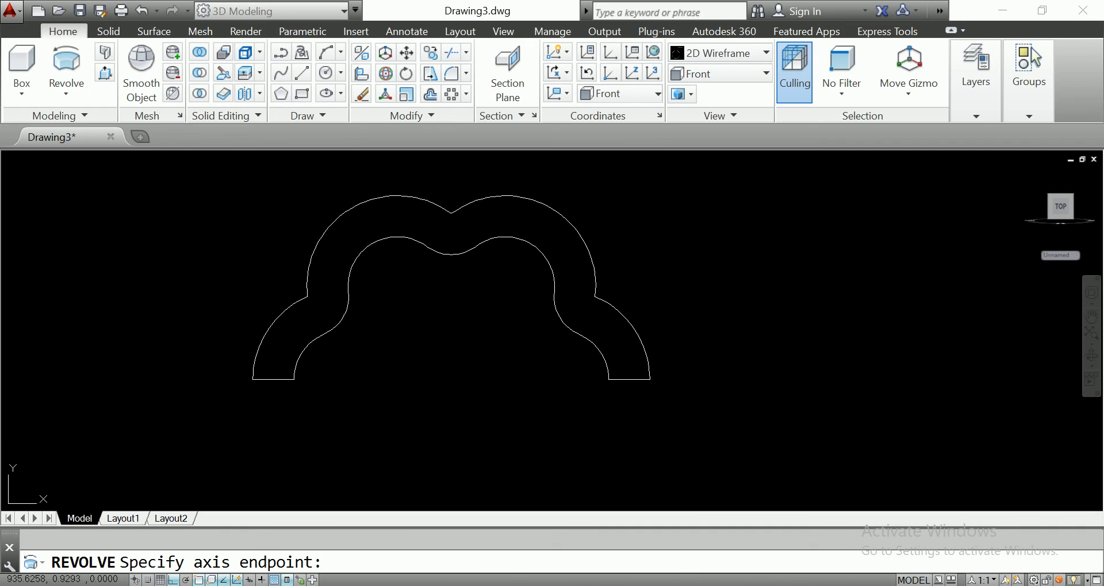
left_click(650, 379)
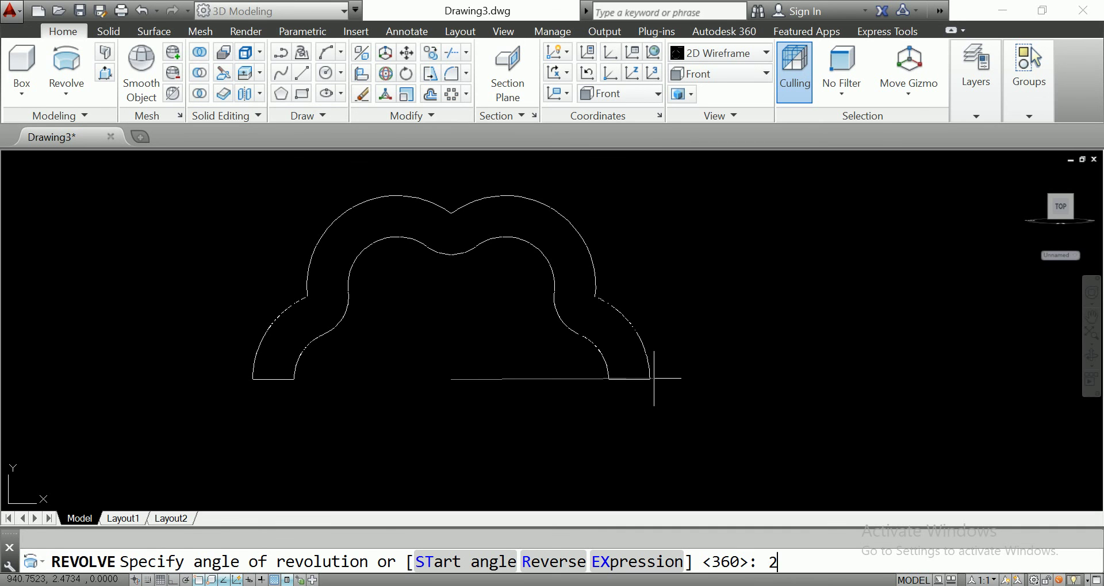
type("-290")
key("Return")
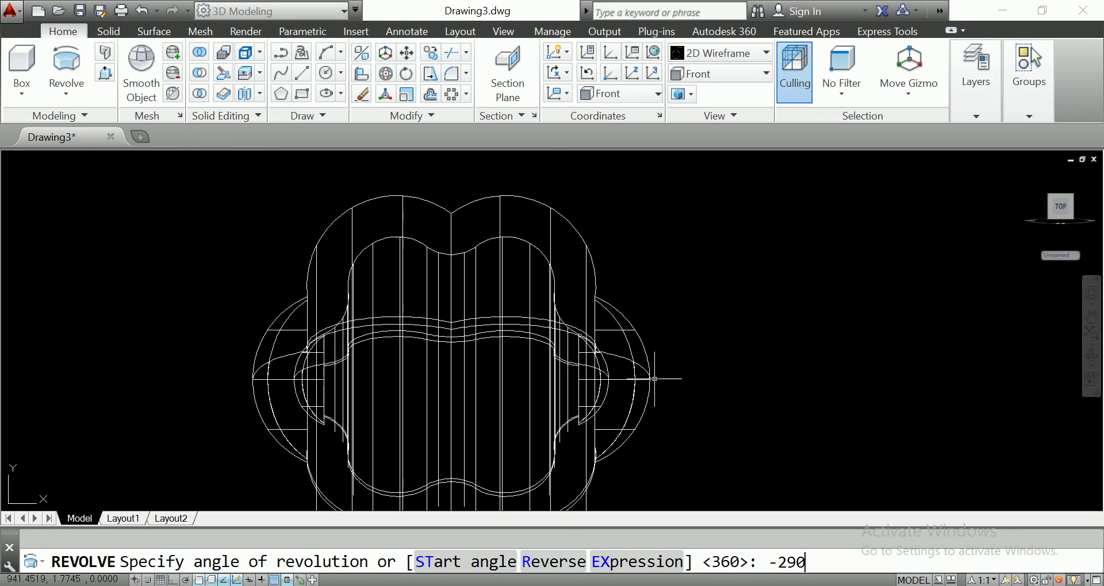
middle_click_drag(664, 315, 429, 289)
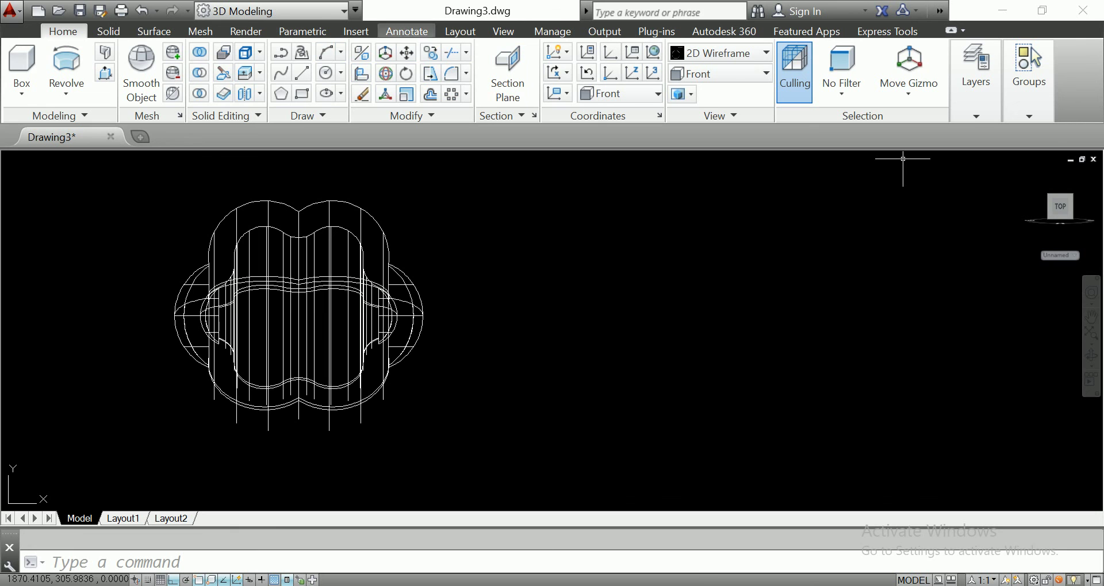
left_click(503, 31)
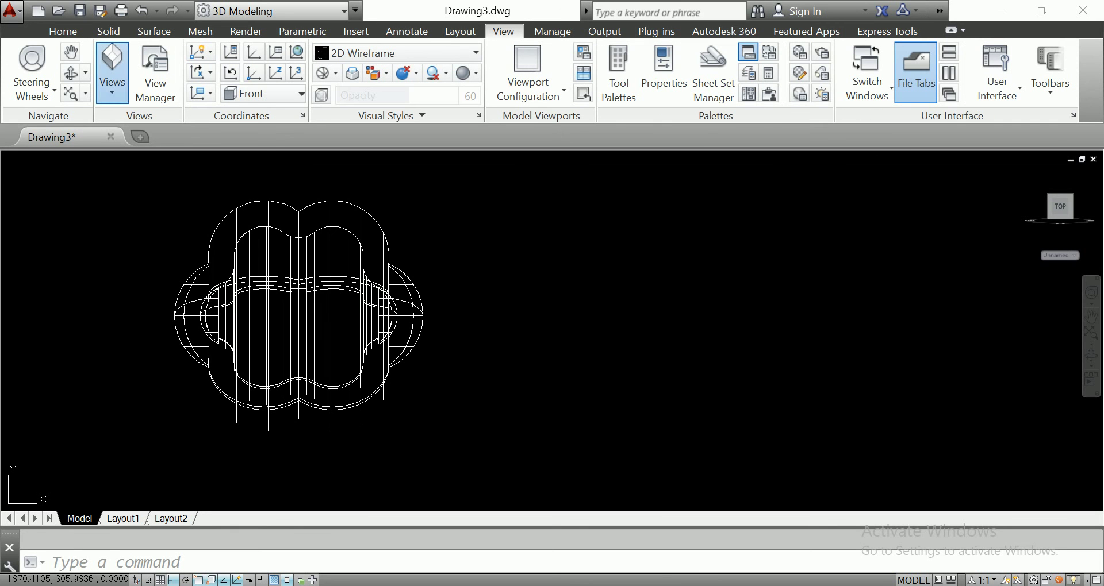
Switch to SW Isometric, try X-Ray, Sketchy and Wireframe, then settle on Conceptual.
left_click(112, 71)
left_click(173, 223)
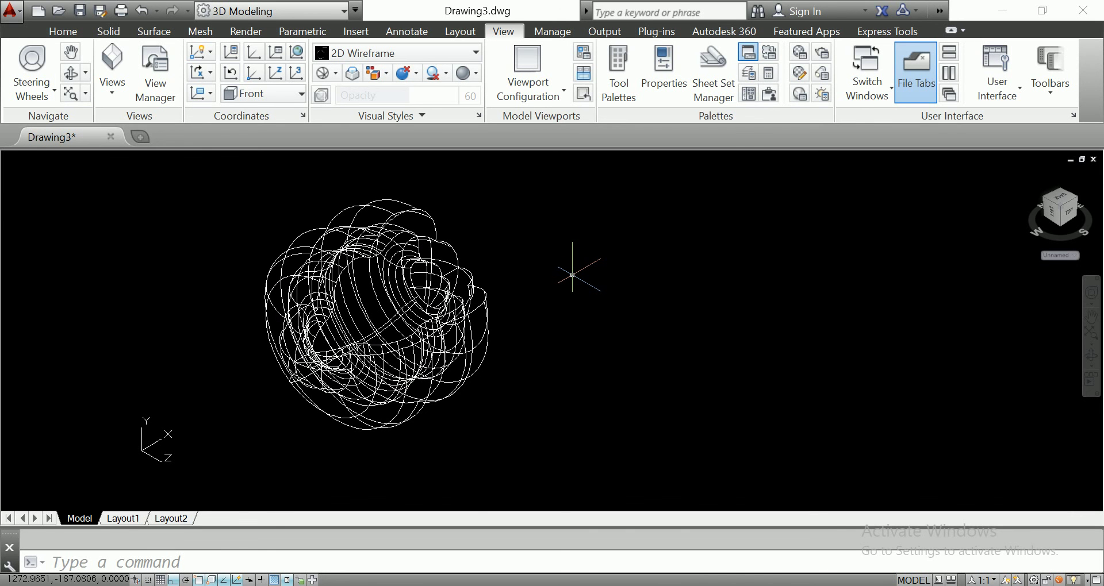
left_click(454, 53)
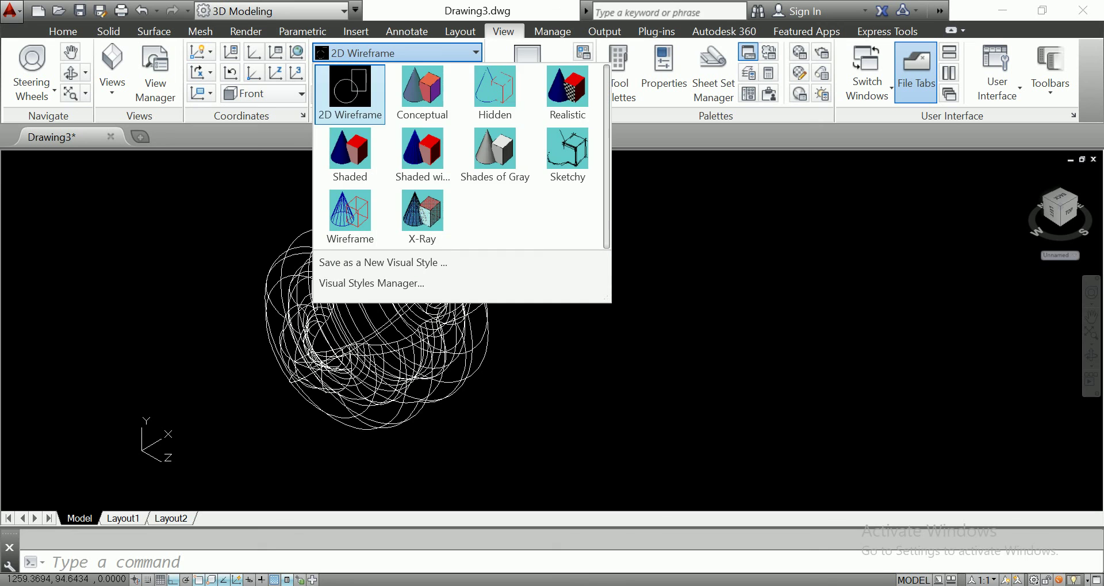
left_click(422, 214)
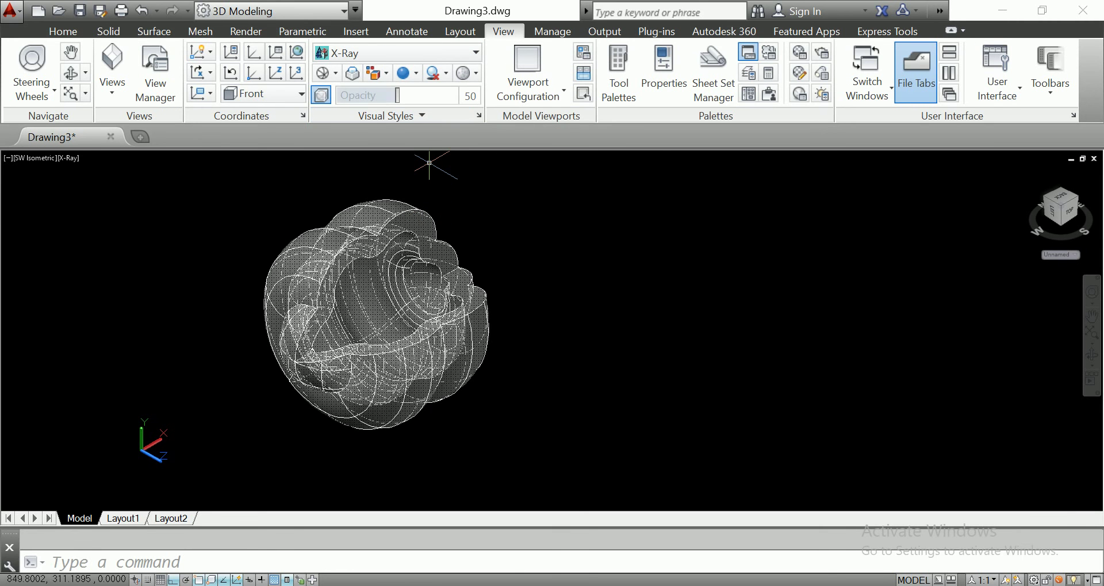
left_click(455, 53)
left_click(567, 209)
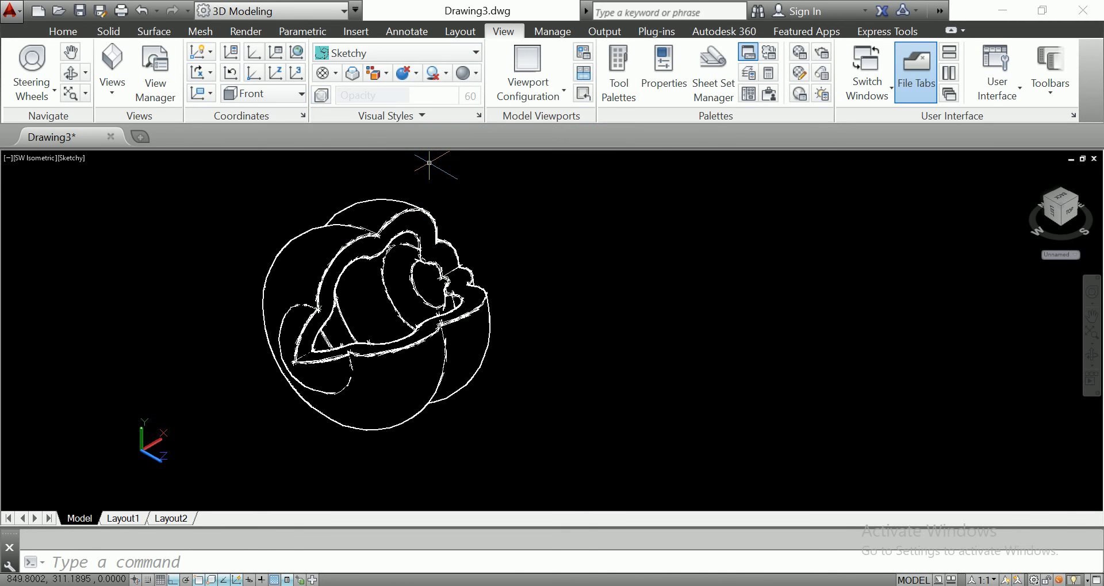
left_click(403, 53)
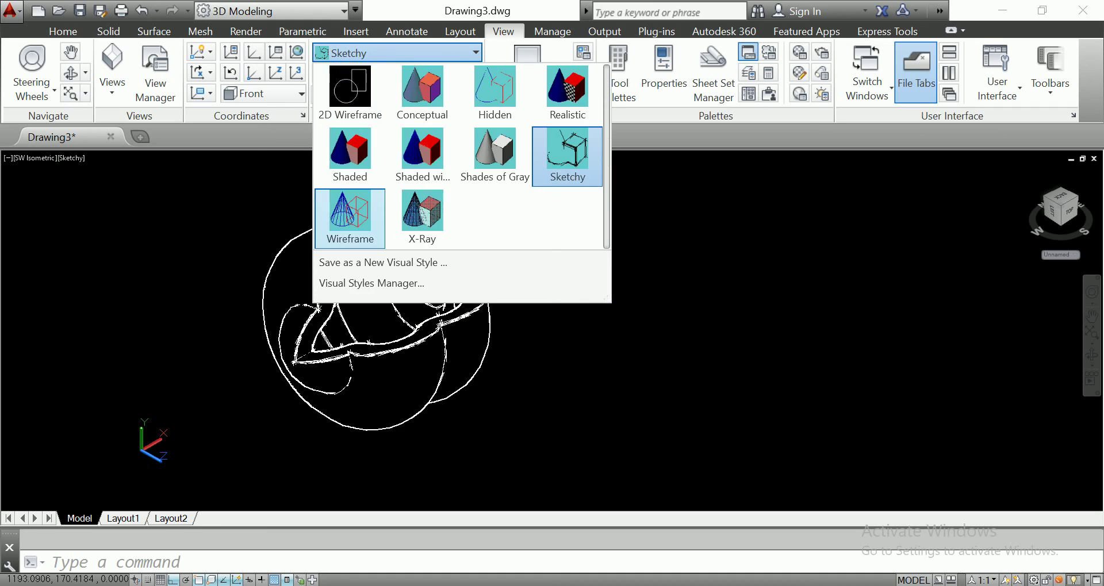
left_click(350, 219)
left_click(397, 53)
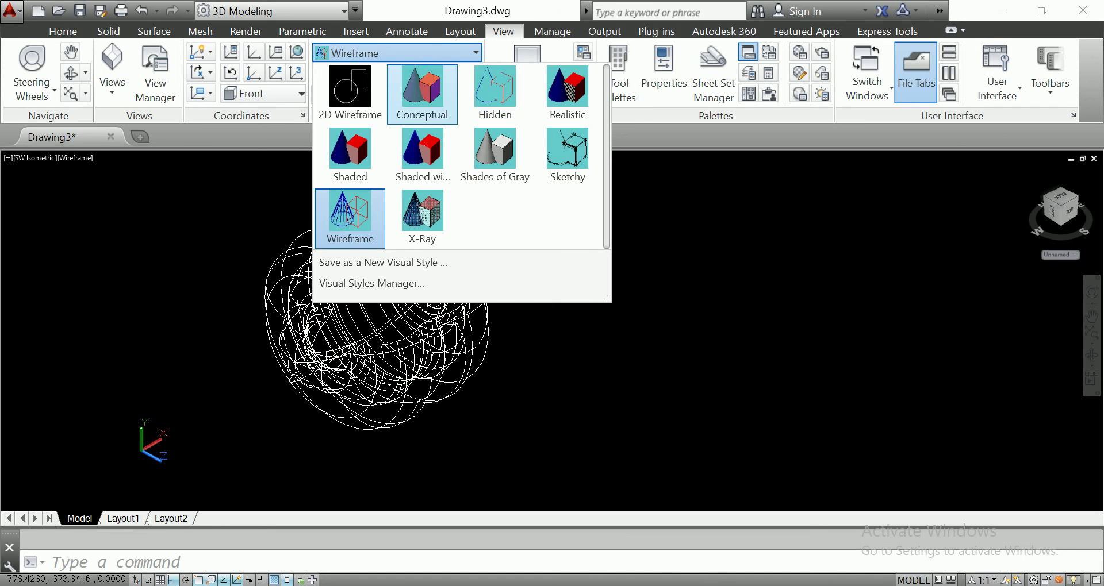
left_click(423, 86)
scroll(483, 305, "up", 2)
left_click(481, 304)
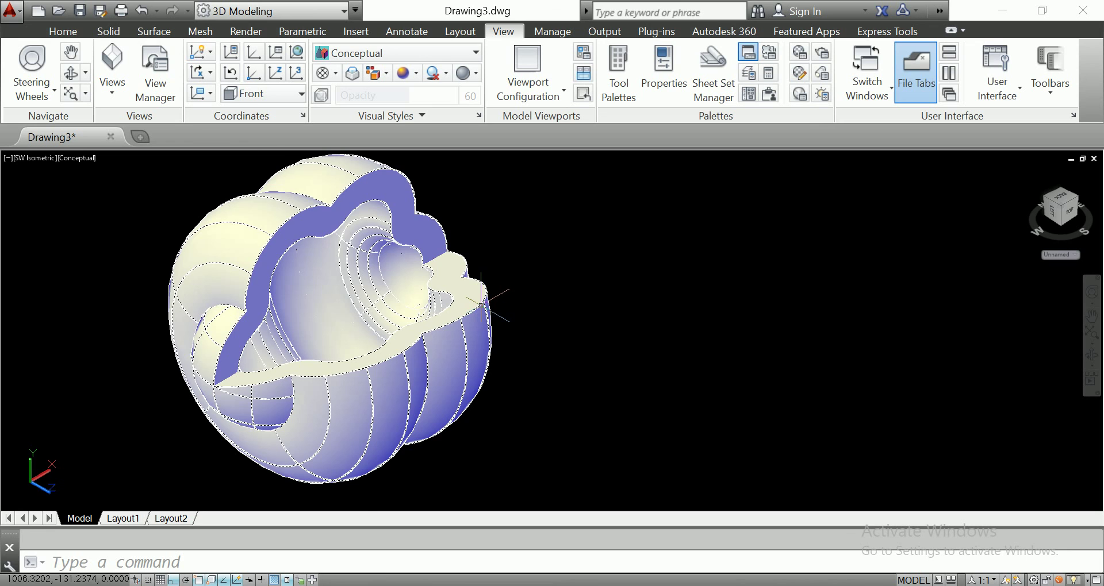
Deselect the solid and switch from SW Isometric to SE Isometric.
scroll(482, 301, "down", 3)
key("Escape")
scroll(486, 293, "up", 2)
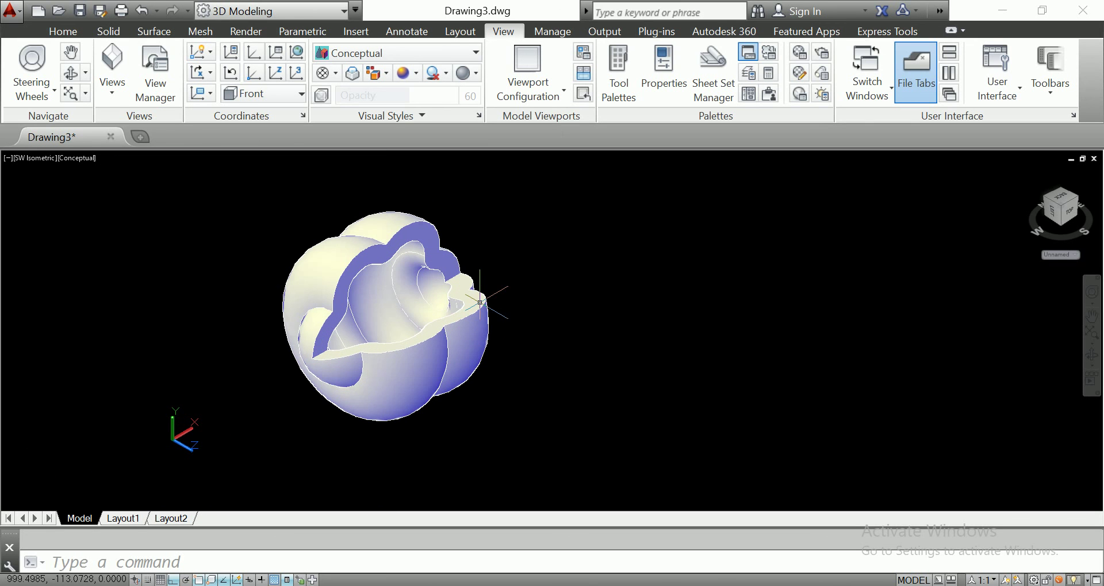
left_click(112, 74)
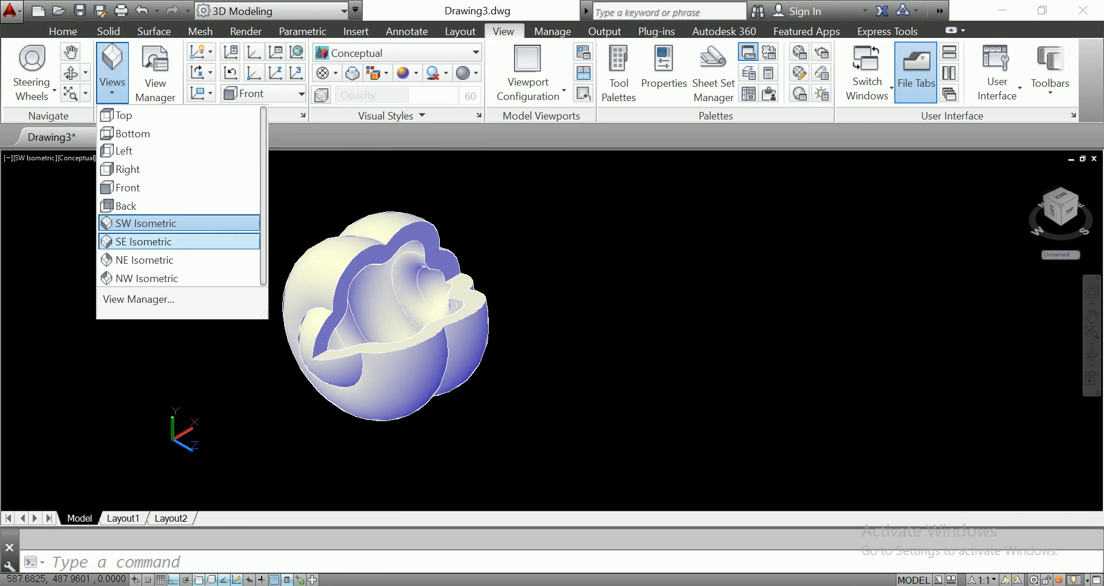
left_click(144, 223)
left_click(113, 80)
left_click(144, 242)
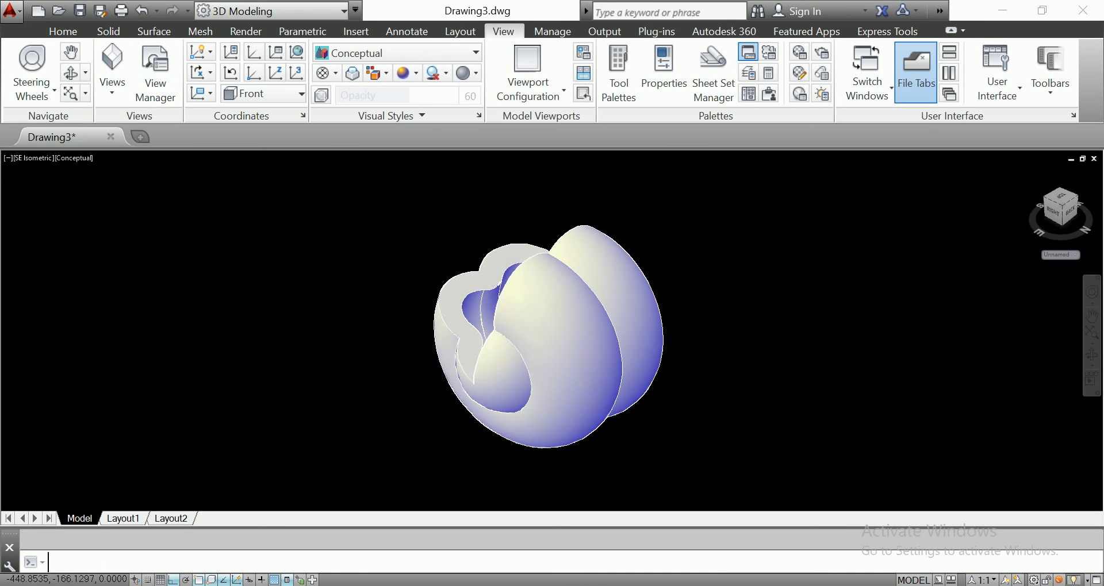
Check NW Isometric, return to SE Isometric, and zoom and pan to frame the solid.
left_click(112, 72)
left_click(147, 279)
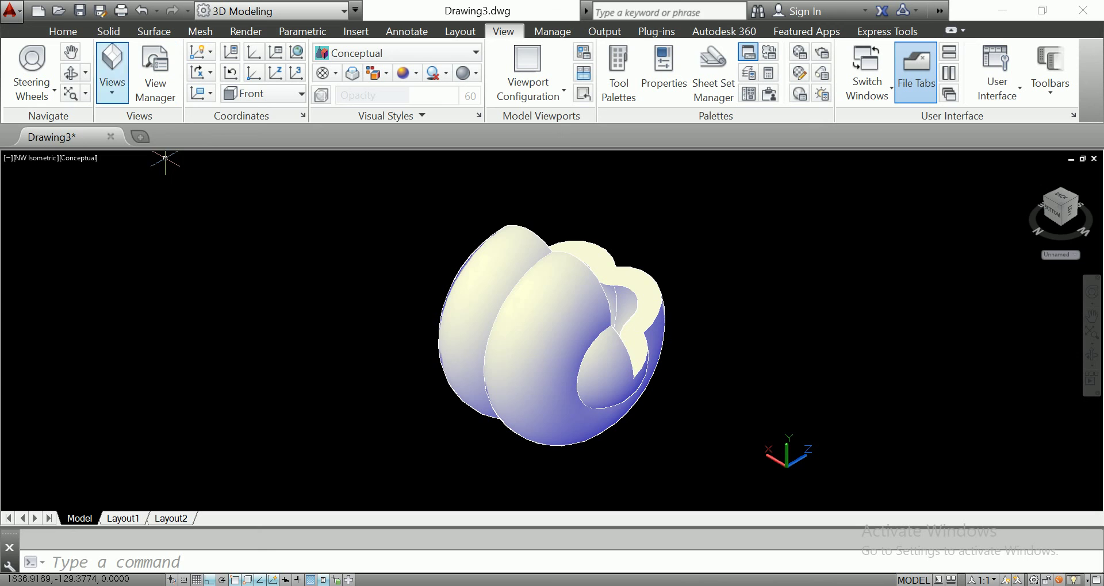
left_click(112, 72)
left_click(147, 241)
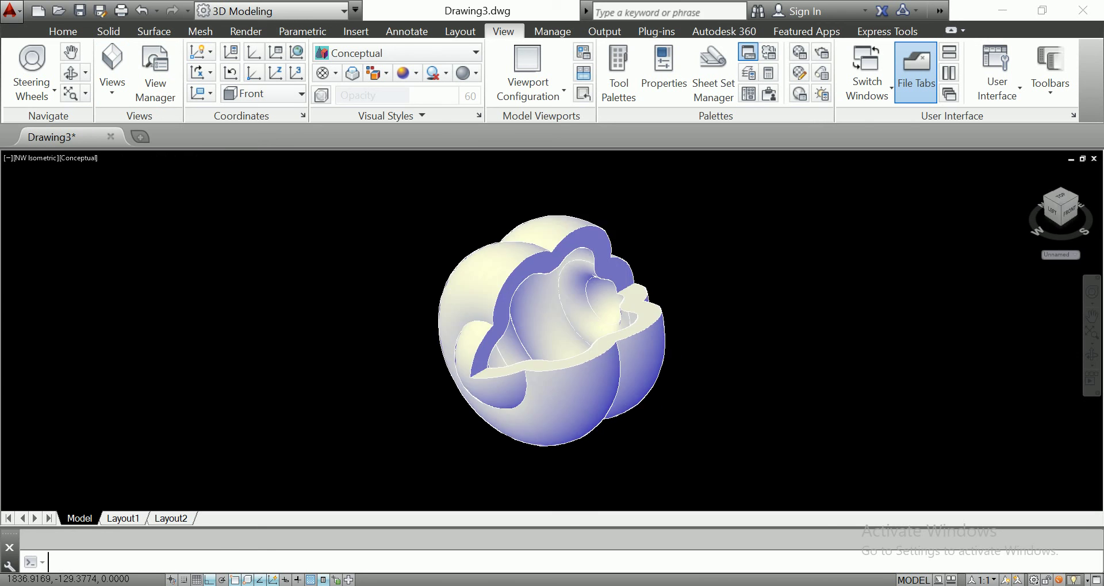
scroll(861, 396, "up", 3)
scroll(861, 395, "up", 1)
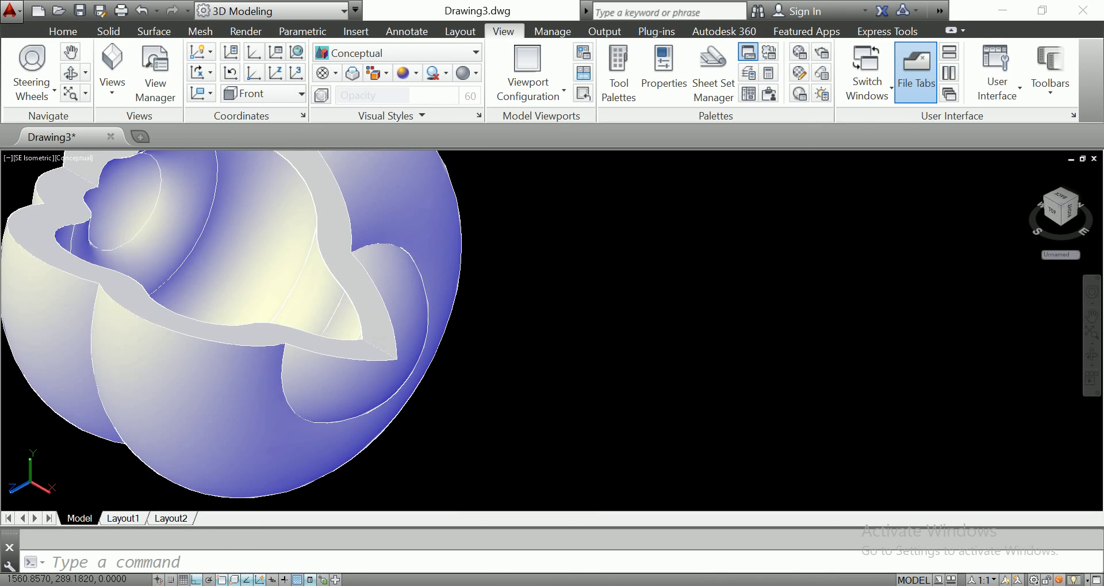
scroll(727, 337, "down", 2)
mouse_move(727, 337)
middle_mouse_down()
mouse_move(619, 355)
mouse_move(603, 347)
middle_mouse_up()
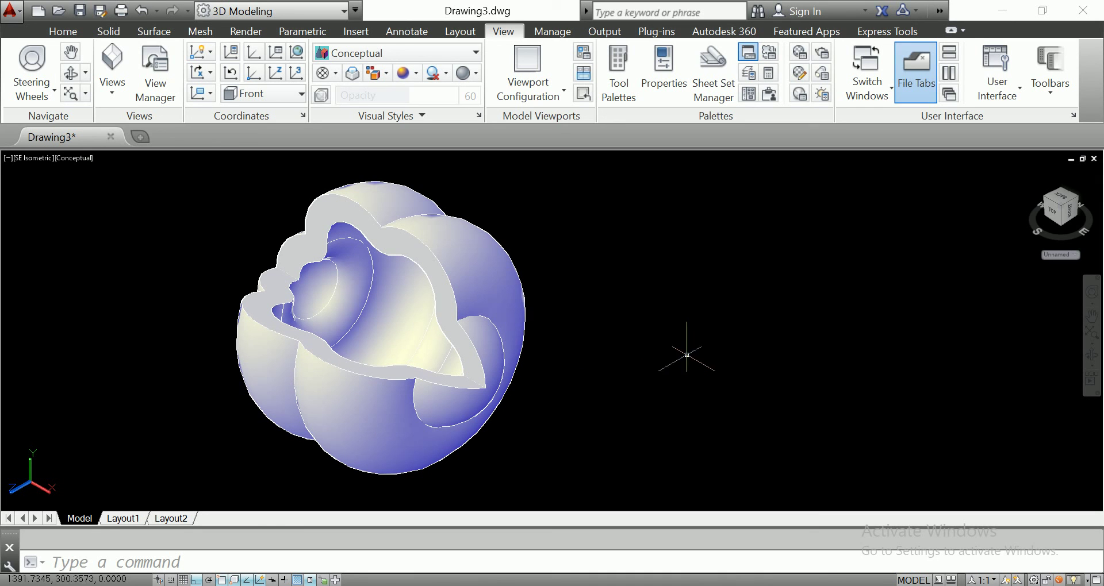
Set the solid's Angle of revolution to -320 in Quick Properties, then deselect it.
left_click(401, 241)
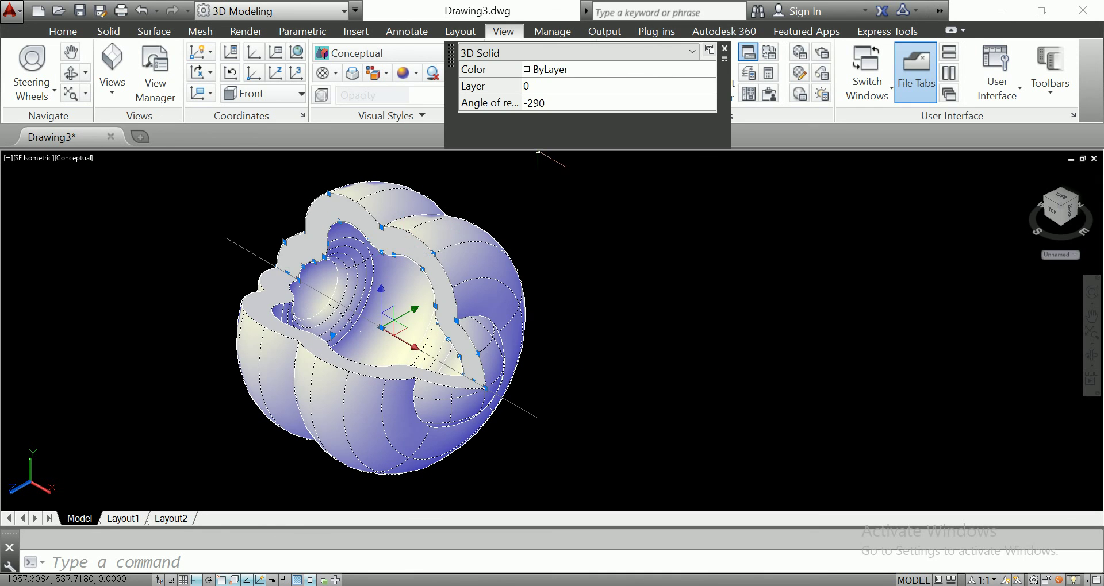
left_click(535, 103)
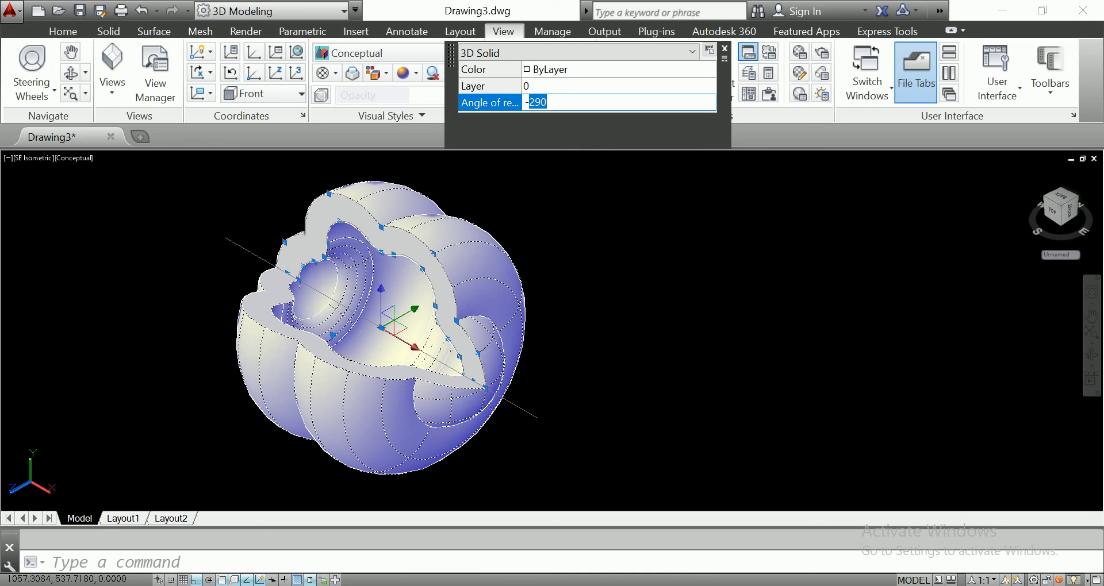
type("-320")
key("Return")
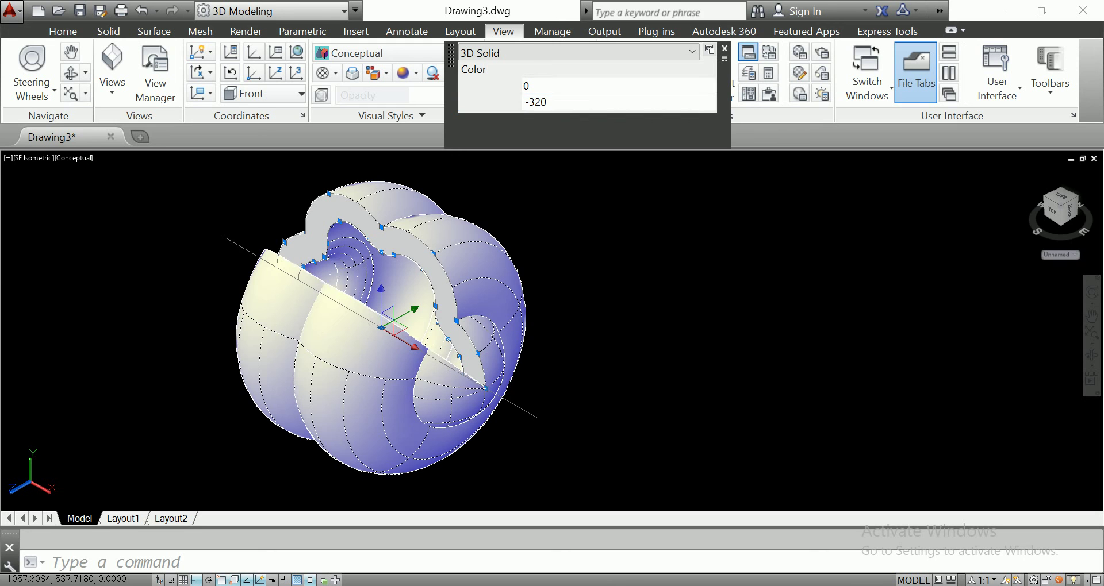
left_click(641, 288)
key("Escape")
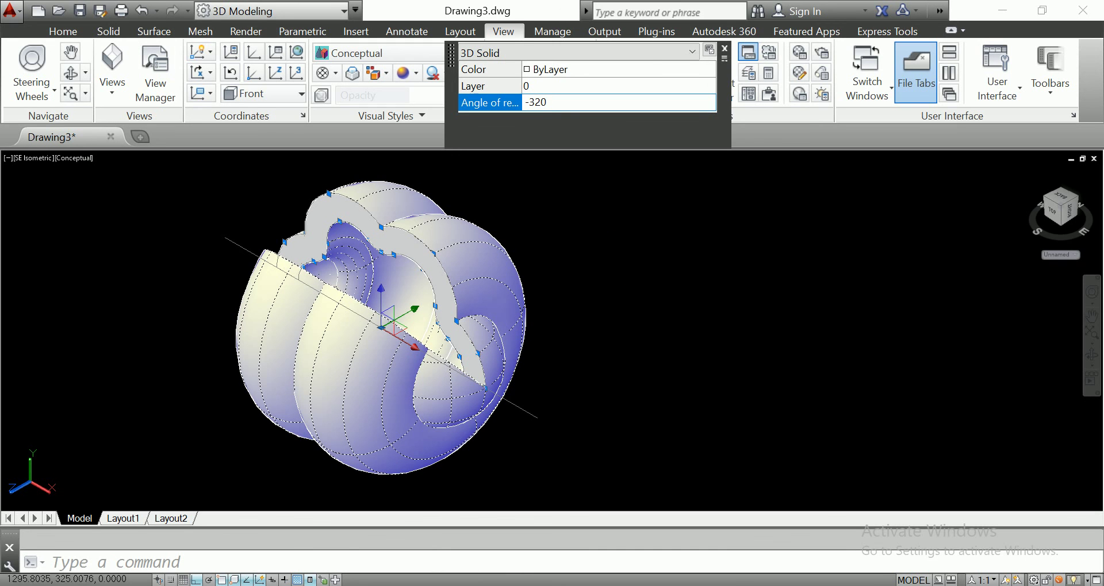
middle_click_drag(562, 340, 533, 341)
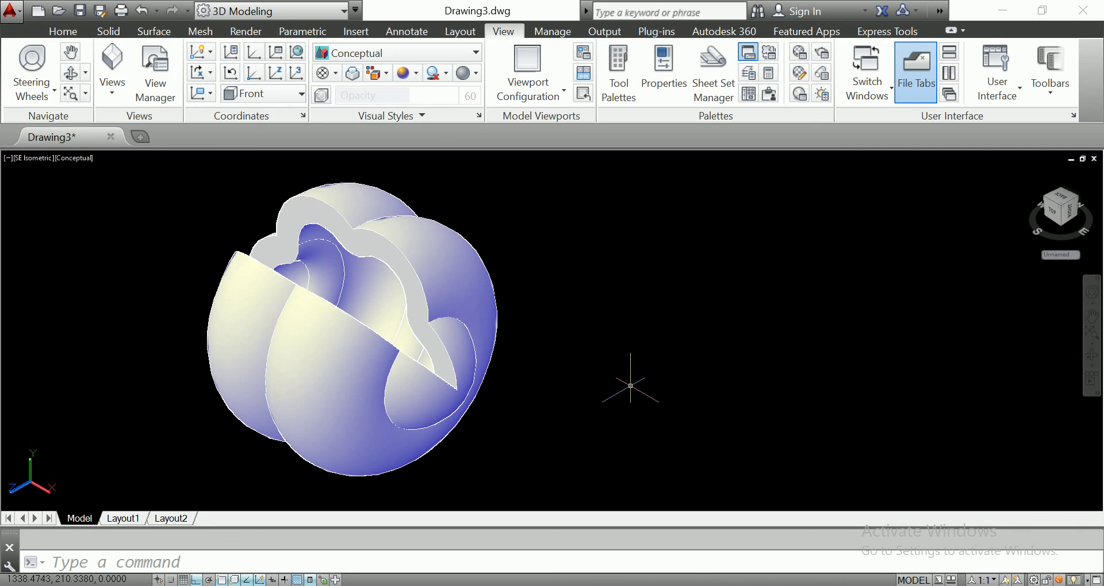